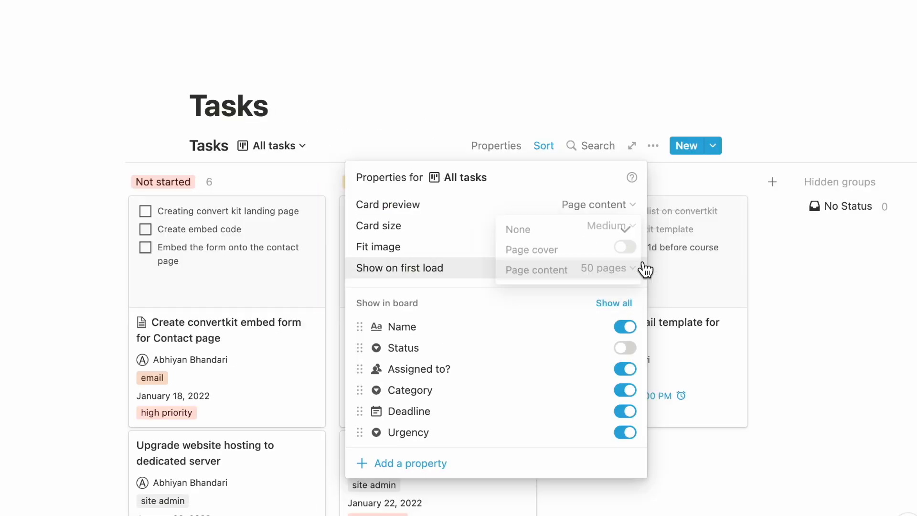
pyautogui.click(887, 266)
pyautogui.scroll(-3, 886, 266)
pyautogui.scroll(2, 841, 368)
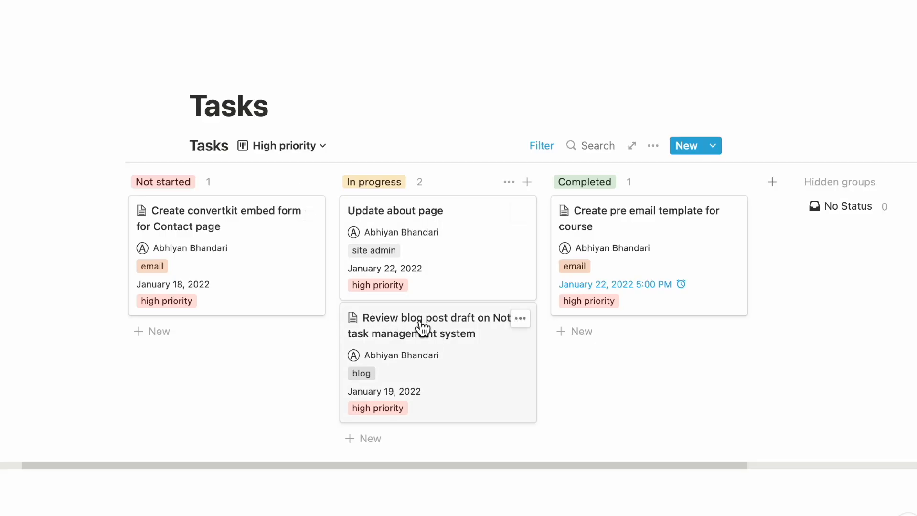
# Step: Move the "Review blog post draft on Notion task management system" card from In progress to Completed in the High priority board
pyautogui.moveTo(422, 327); pyautogui.dragTo(621, 334)
pyautogui.click(769, 440)
pyautogui.click(709, 503)
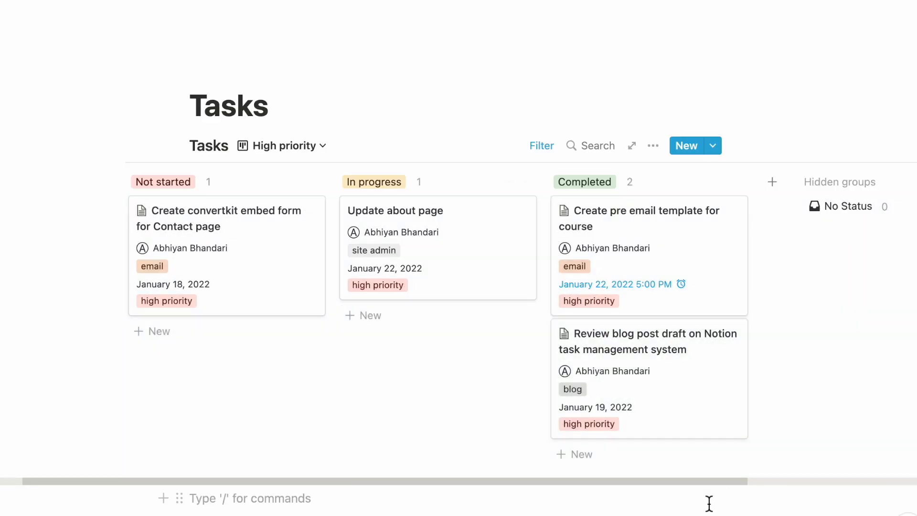
pyautogui.scroll(-2, 431, 436)
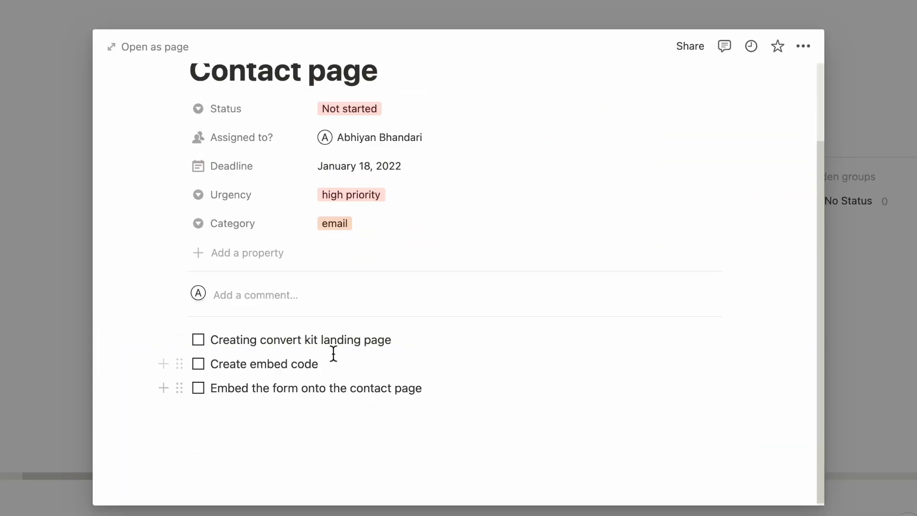
pyautogui.moveTo(354, 396); pyautogui.dragTo(210, 337)
pyautogui.click(336, 371)
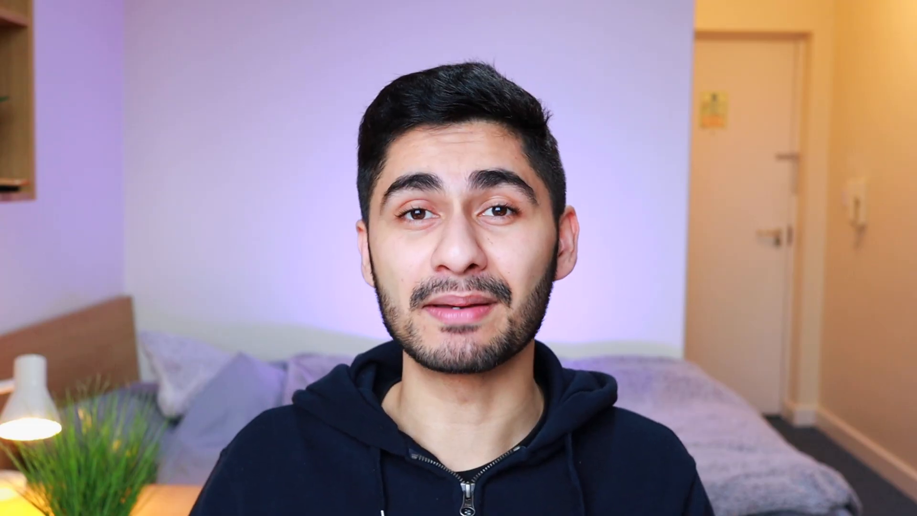
# Step: Title the new page "Tasks" and continue with an empty page
pyautogui.write('T')
pyautogui.write('asks')
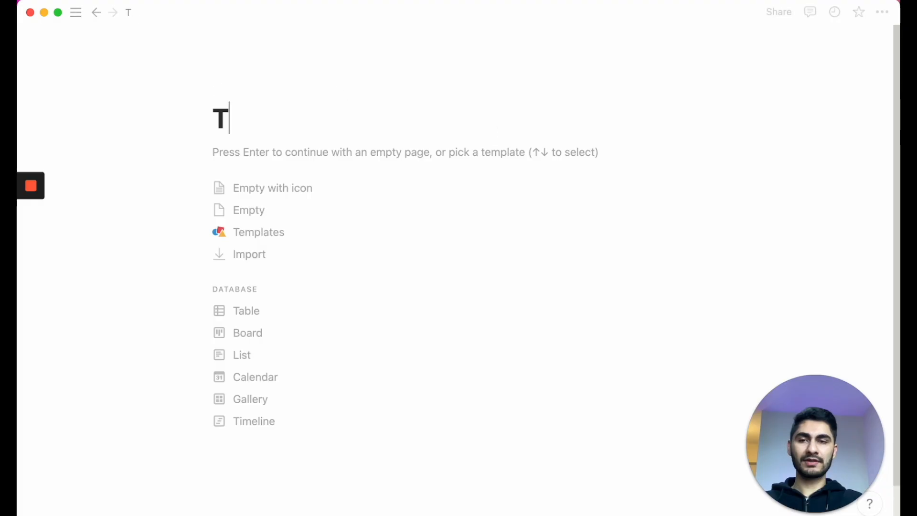
pyautogui.press('Return')
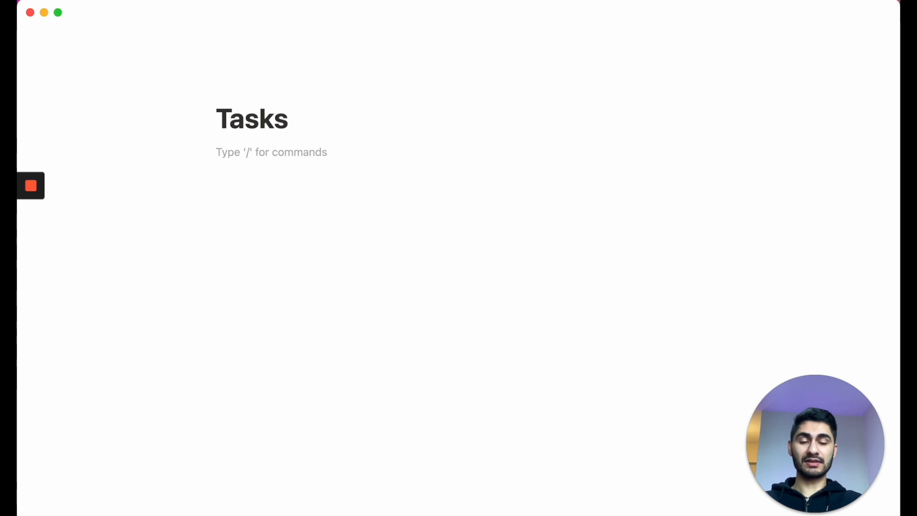
# Step: Insert an inline board database below the Tasks title
pyautogui.write('/in')
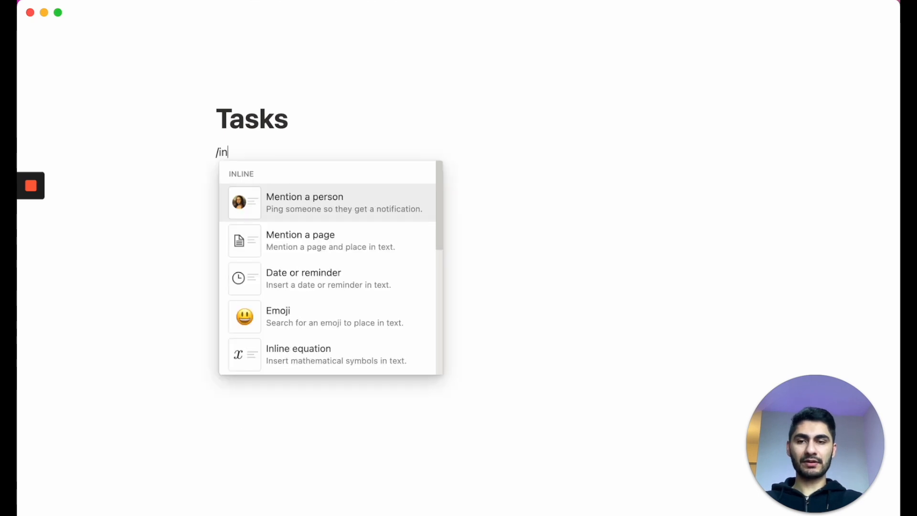
pyautogui.write('le')
pyautogui.press('BackSpace')
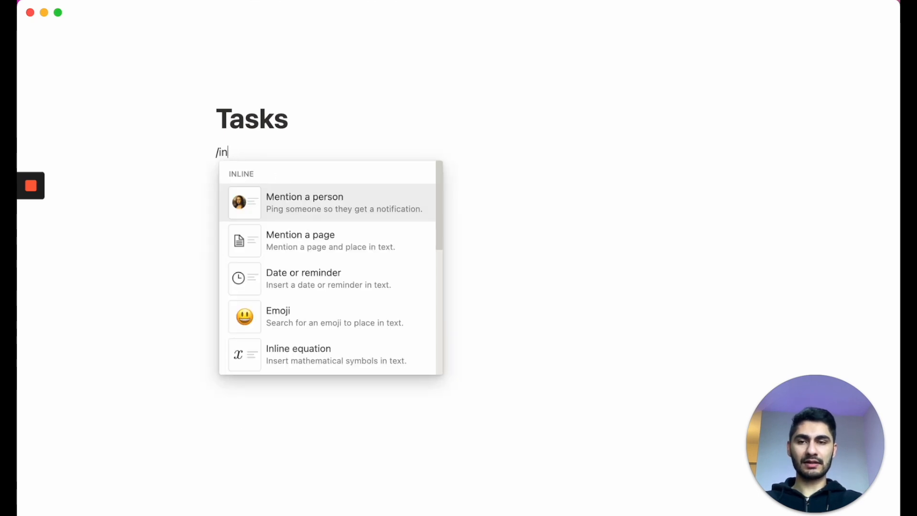
pyautogui.write('line')
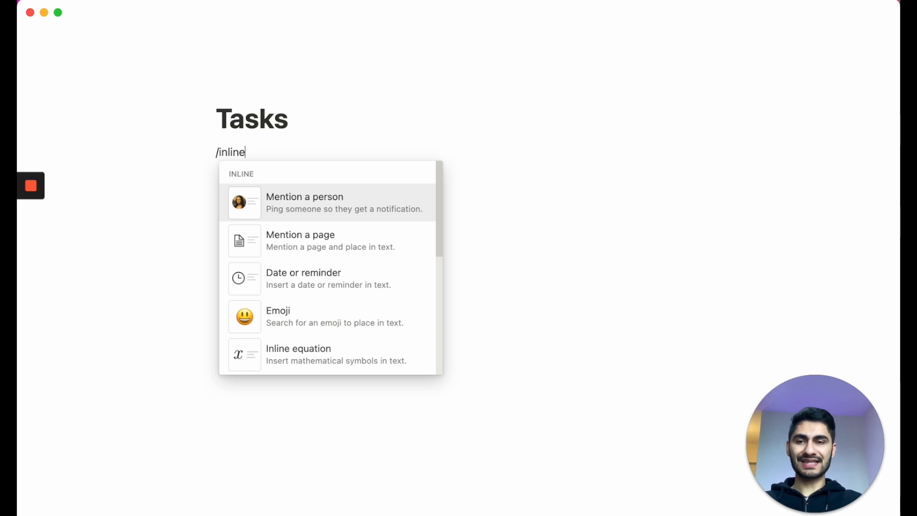
pyautogui.scroll(-3, 404, 237)
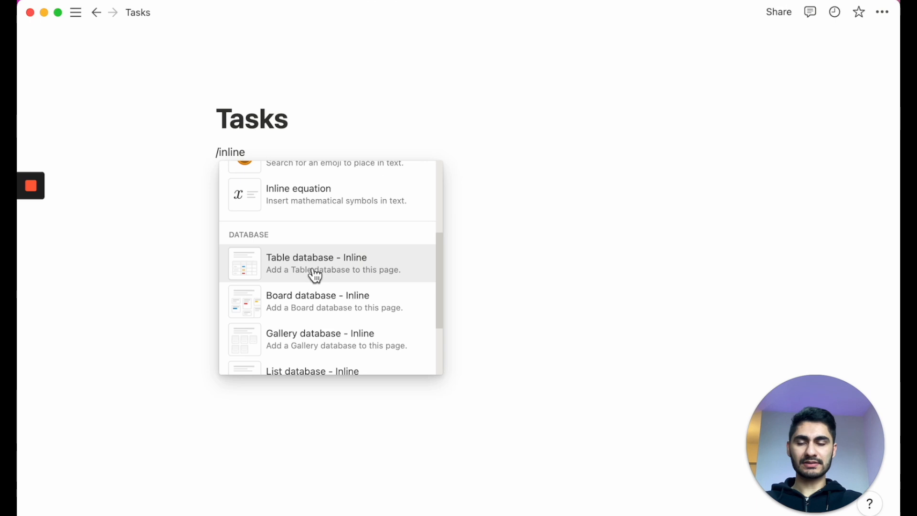
pyautogui.click(320, 308)
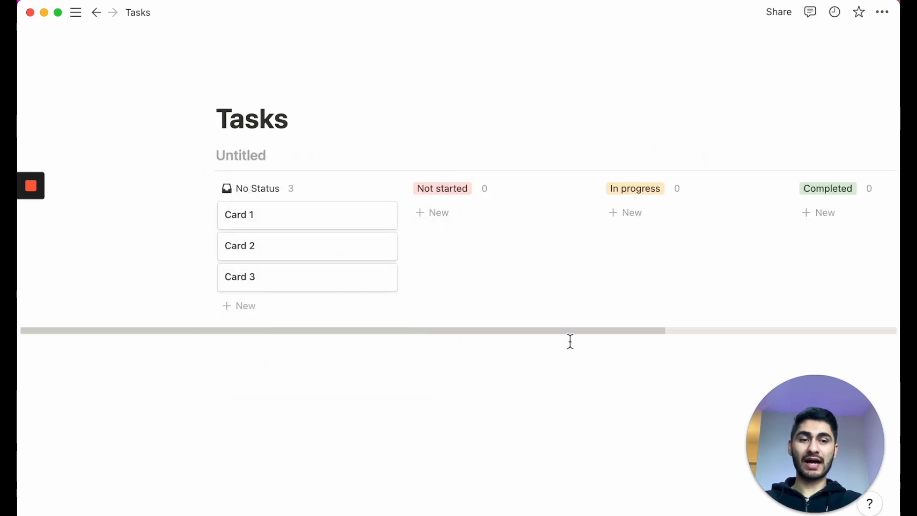
# Step: Move Card 1 and Card 2 from the No Status column to Not started
pyautogui.moveTo(524, 331); pyautogui.dragTo(587, 331)
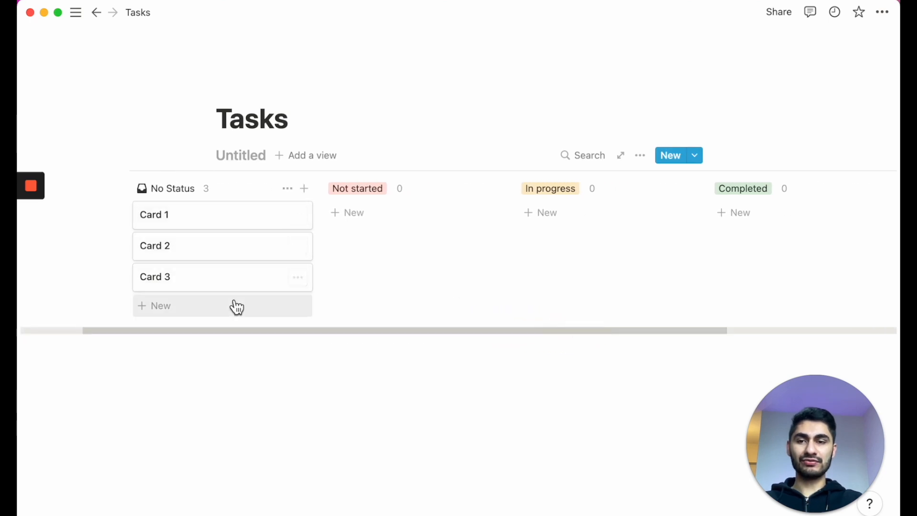
pyautogui.moveTo(255, 217); pyautogui.dragTo(405, 212)
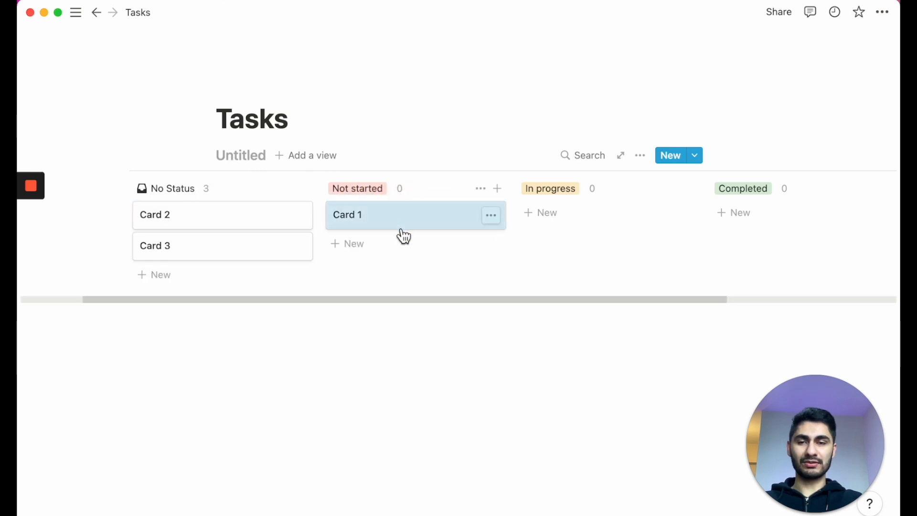
pyautogui.moveTo(236, 220); pyautogui.dragTo(414, 247)
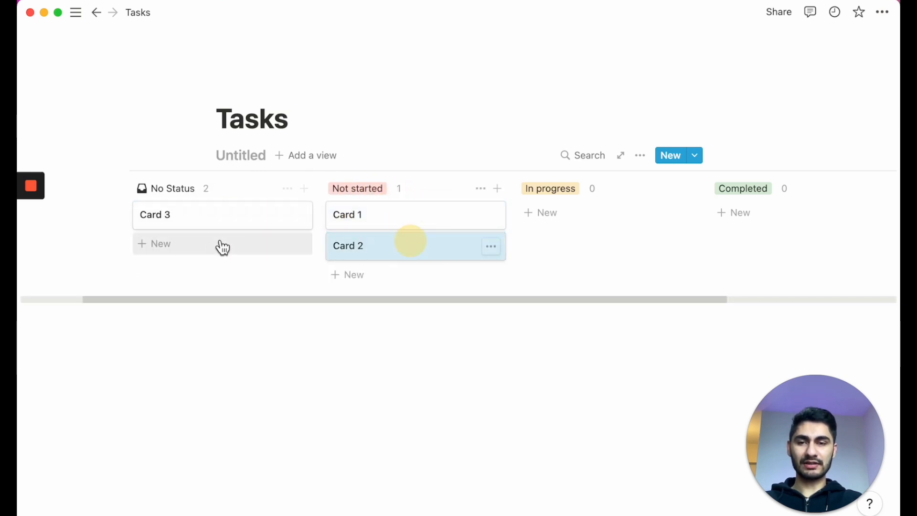
# Step: Move Card 3 from No Status to In progress, and from there to the Completed column
pyautogui.moveTo(216, 228); pyautogui.dragTo(543, 219)
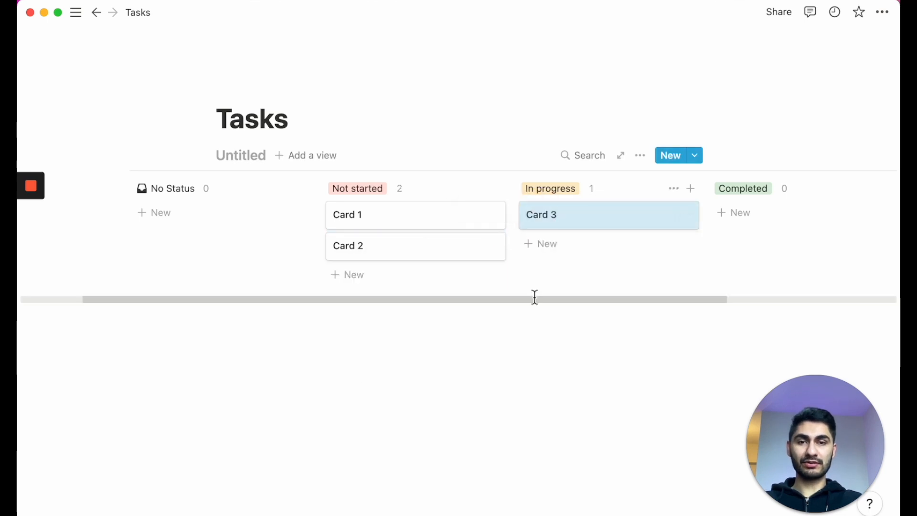
pyautogui.click(600, 232)
pyautogui.moveTo(600, 232); pyautogui.dragTo(745, 219)
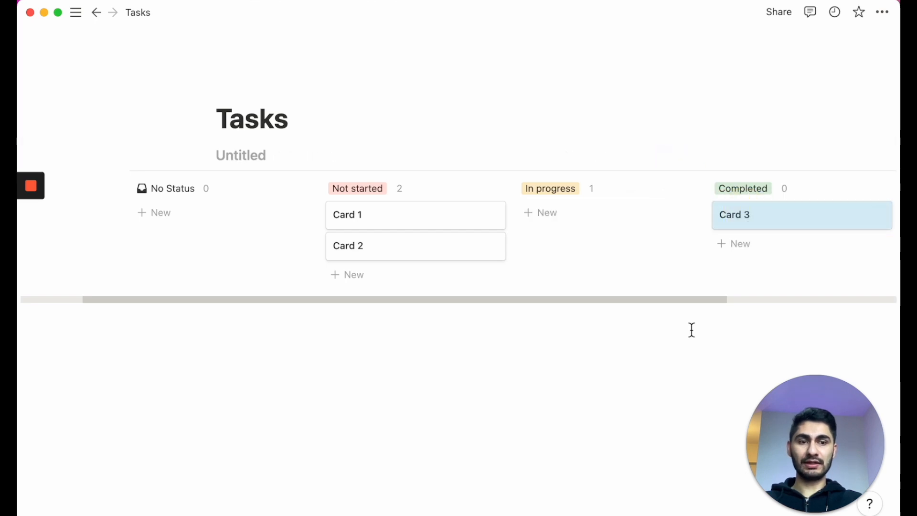
pyautogui.hscroll(2, 630, 290)
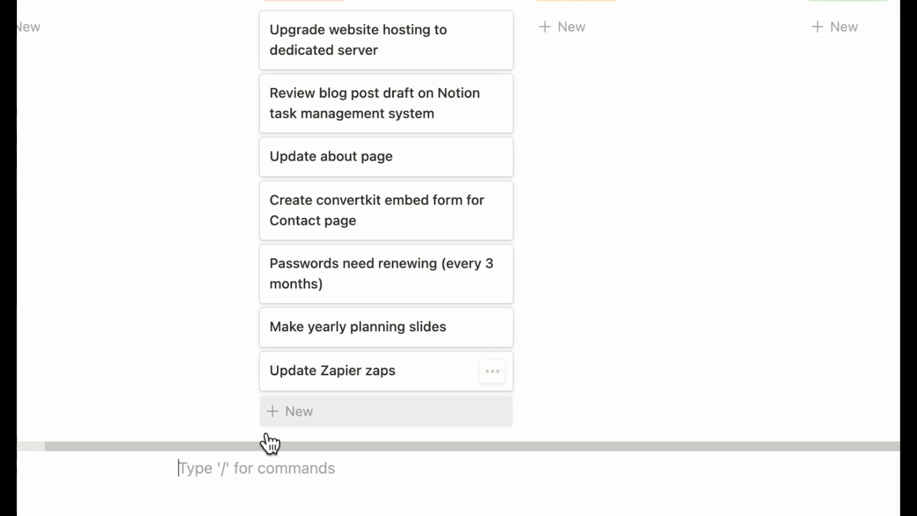
# Step: Add a card named "Create pre email template for course" to the end of the Not started column
pyautogui.click(282, 411)
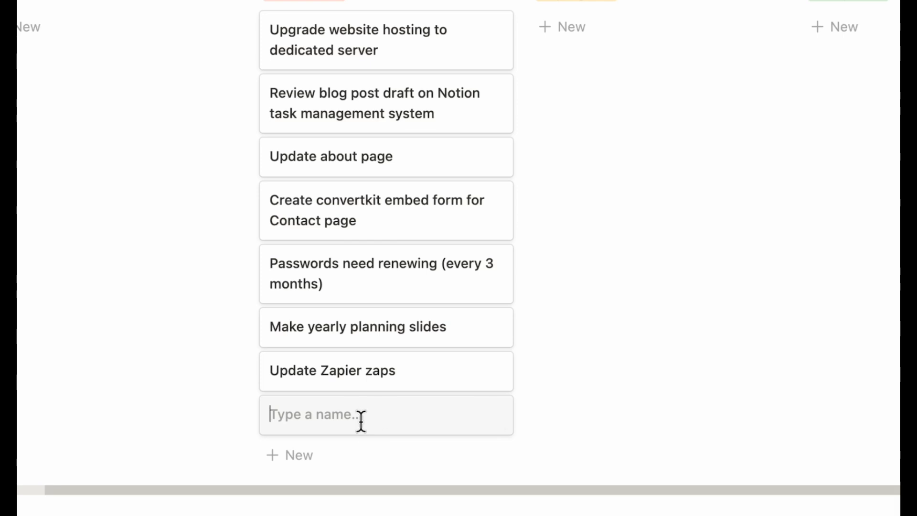
pyautogui.write('Create pre mea')
pyautogui.press('BackSpace')
pyautogui.press('BackSpace')
pyautogui.press('BackSpace')
pyautogui.write('ema')
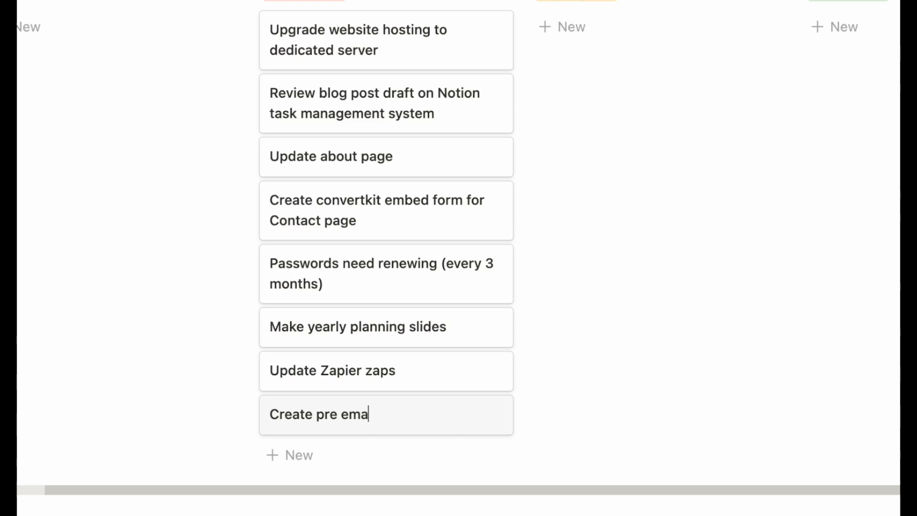
pyautogui.write('il template for course')
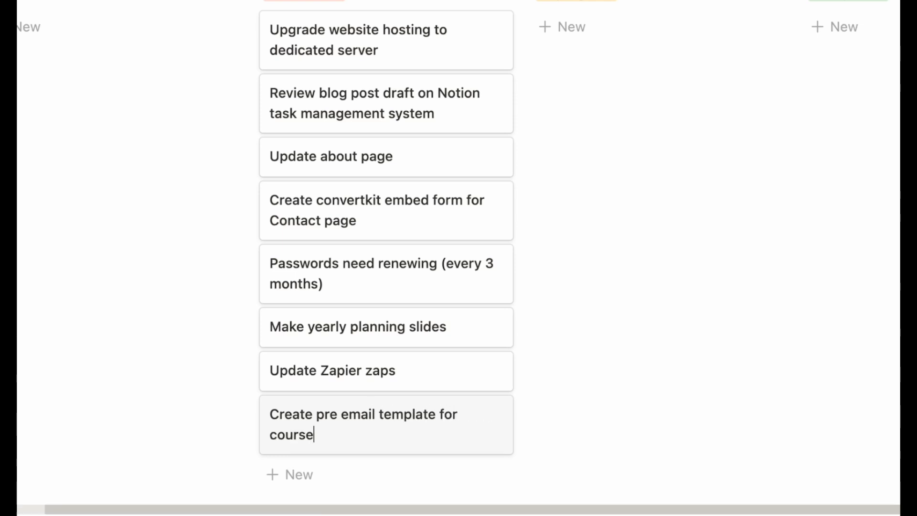
pyautogui.click(486, 380)
pyautogui.press('Escape')
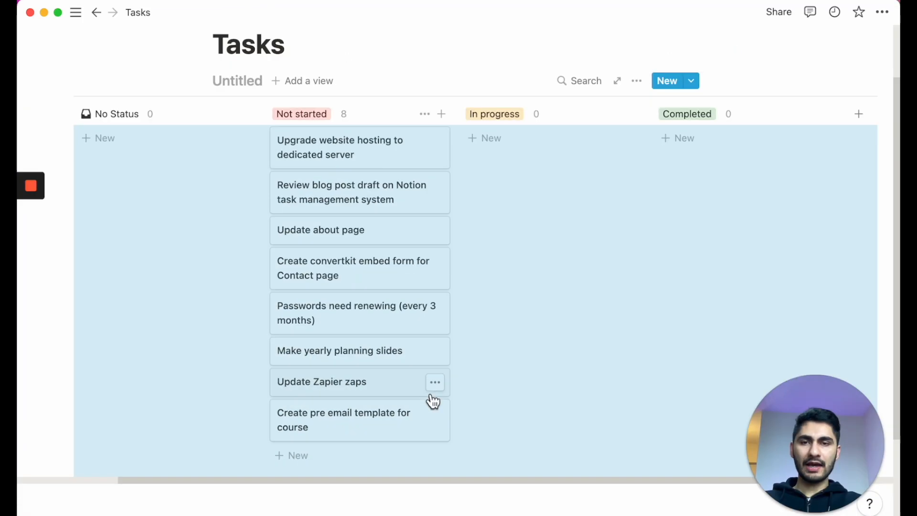
# Step: Open the "Create pre email template for course" card and add a Person property named "Assigned to?"
pyautogui.click(395, 428)
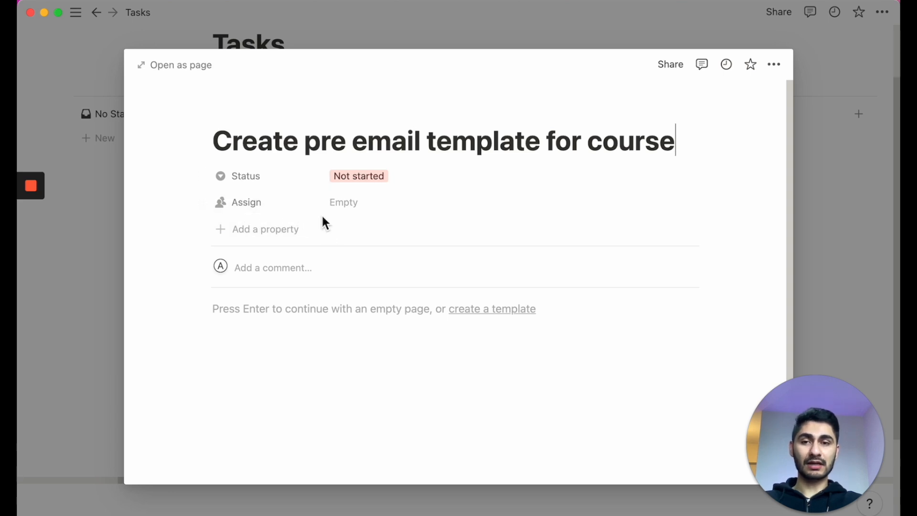
pyautogui.click(255, 230)
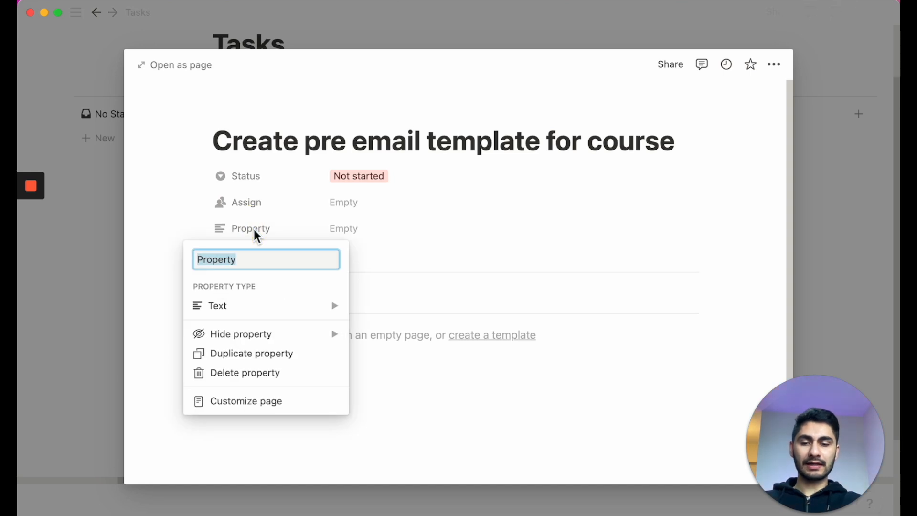
pyautogui.write('Assigned t')
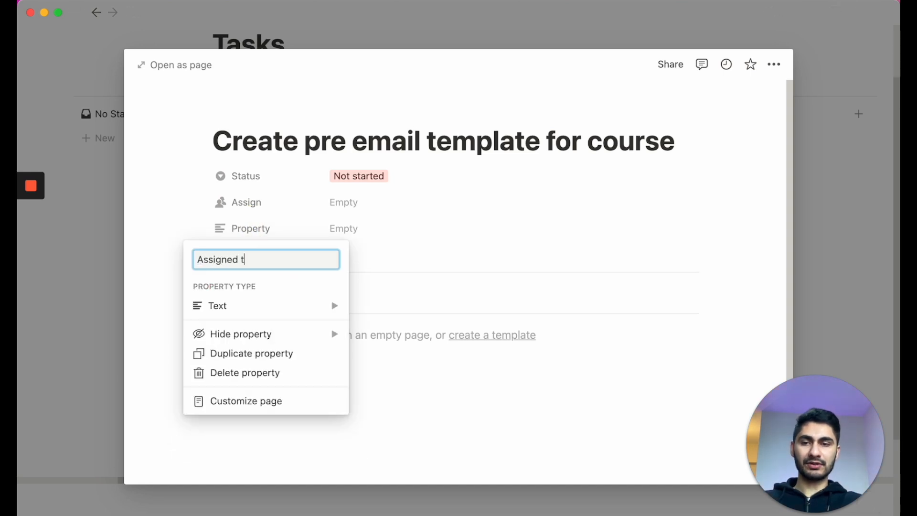
pyautogui.press('Return')
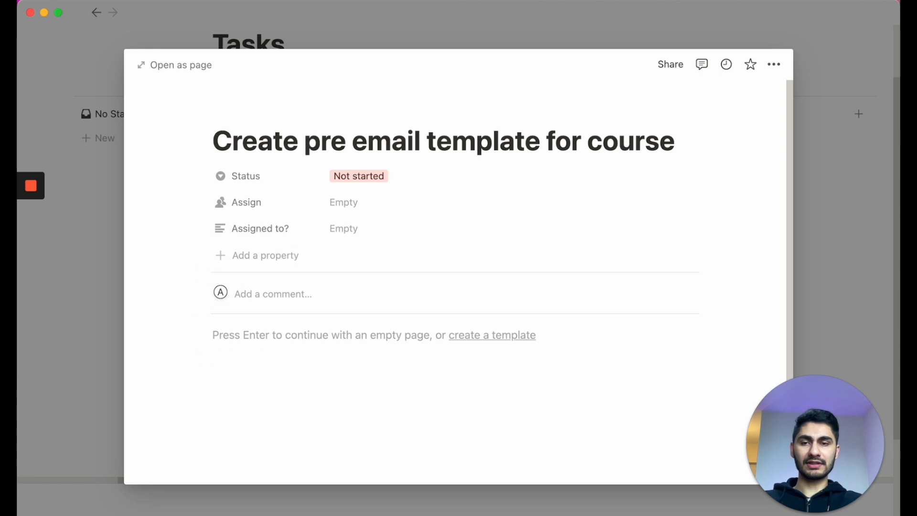
pyautogui.click(248, 231)
pyautogui.moveTo(280, 320)
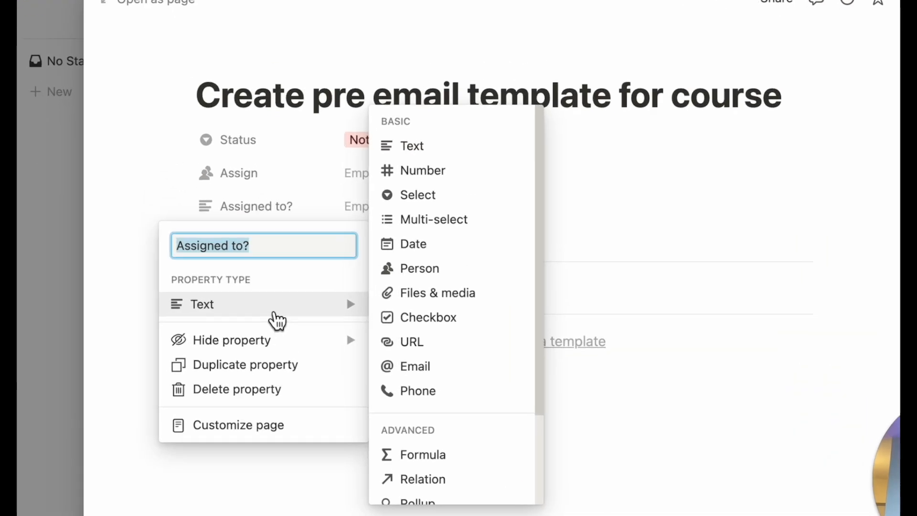
pyautogui.click(463, 268)
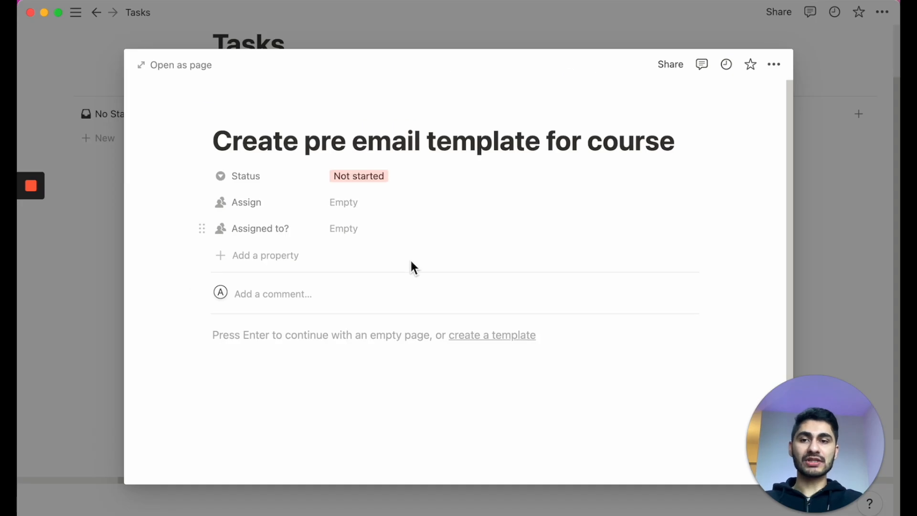
# Step: Assign the task to the workspace owner in the "Assigned to?" property
pyautogui.click(393, 232)
pyautogui.write('abhiyan')
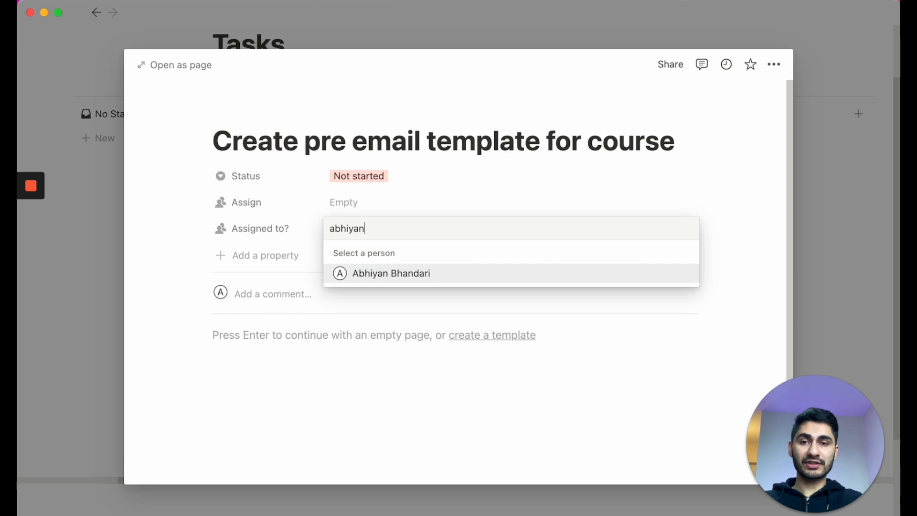
pyautogui.click(382, 274)
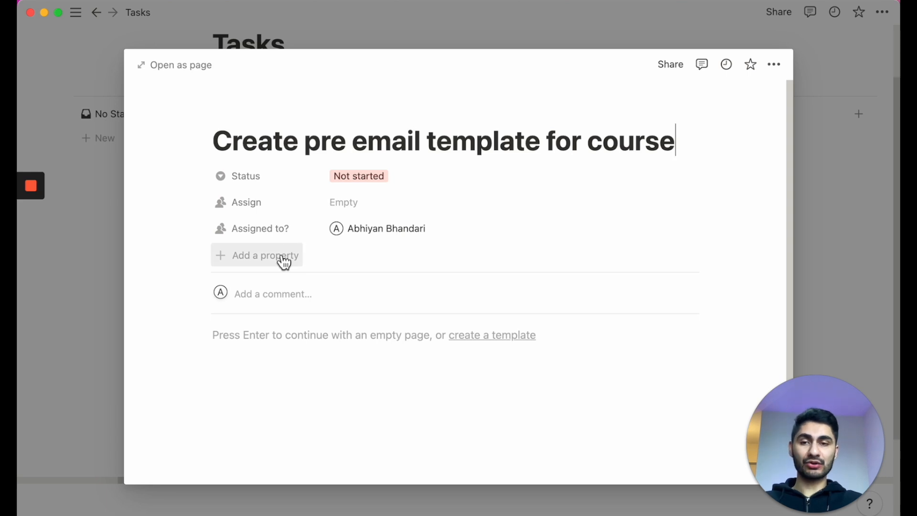
# Step: Add a property named "Deadline" to the task and set its type to Date
pyautogui.click(284, 262)
pyautogui.write('Deadline')
pyautogui.press('Return')
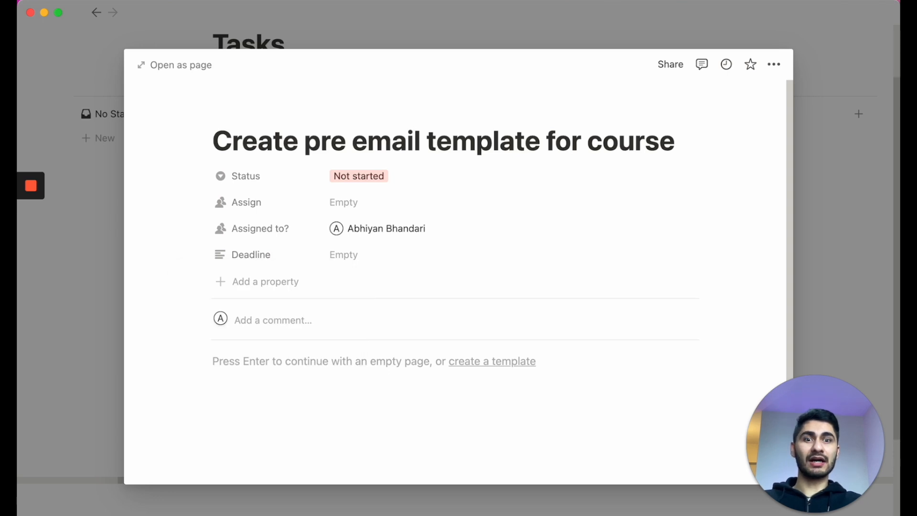
pyautogui.click(289, 255)
pyautogui.moveTo(300, 354)
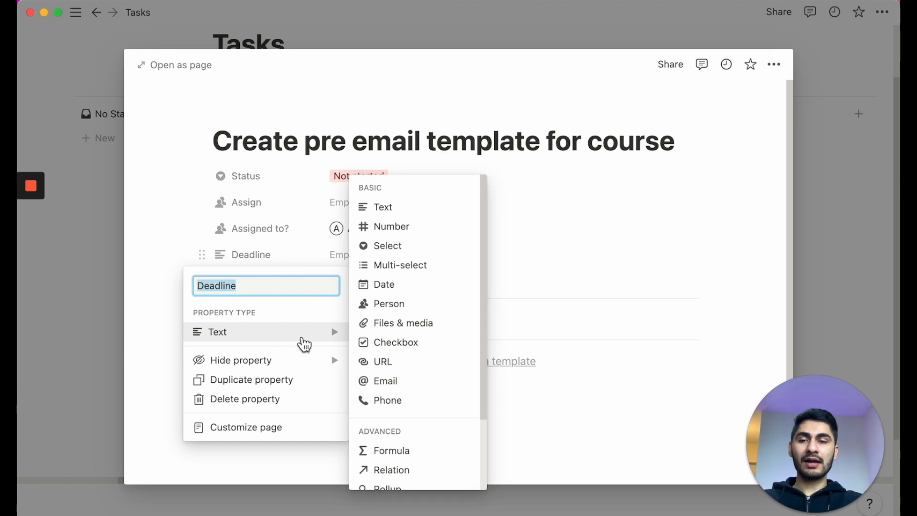
pyautogui.click(417, 286)
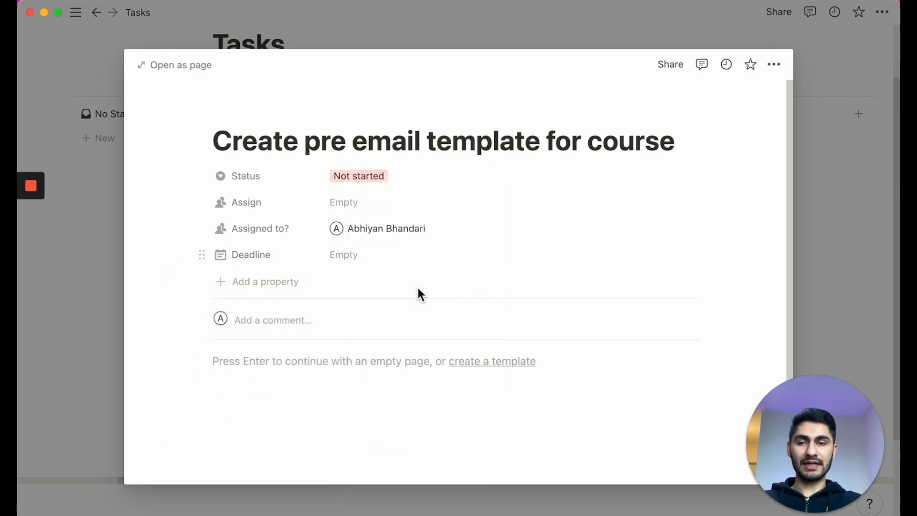
# Step: Set the task's Deadline to January 22, 2022 with a reminder 2 days before
pyautogui.click(382, 257)
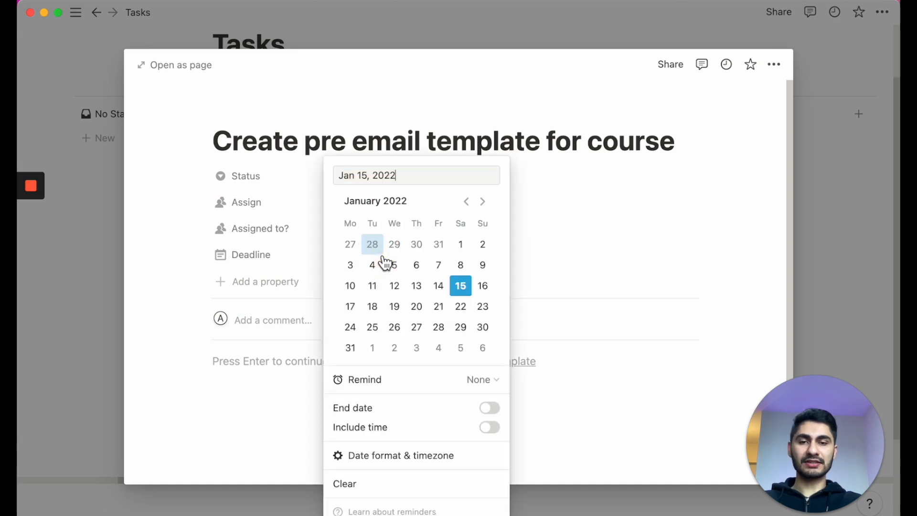
pyautogui.click(471, 318)
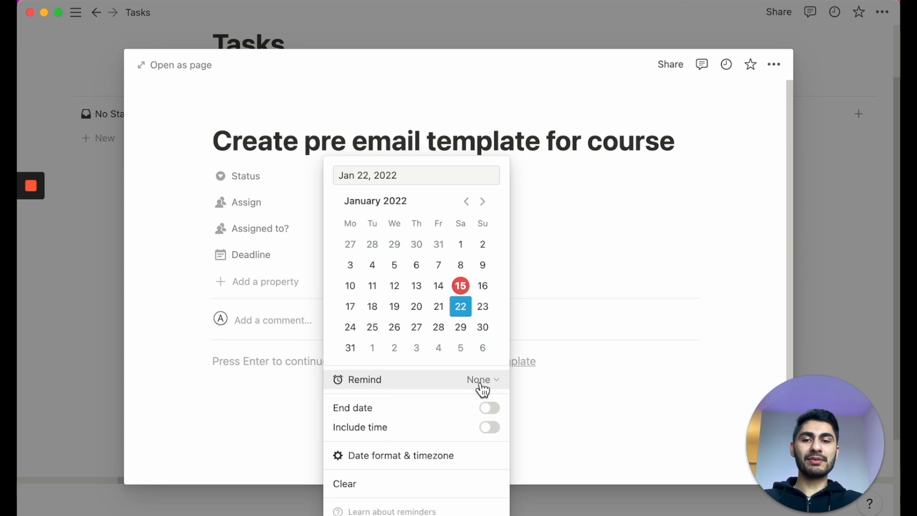
pyautogui.click(389, 389)
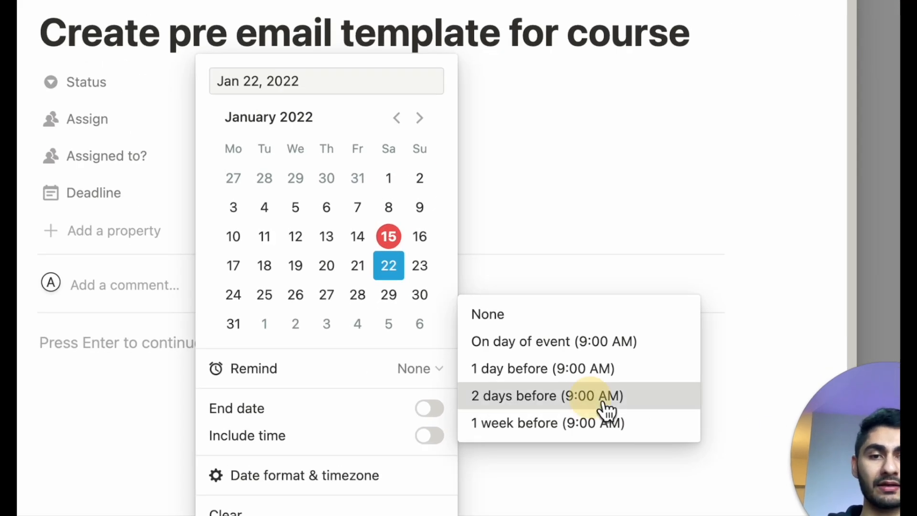
pyautogui.click(606, 399)
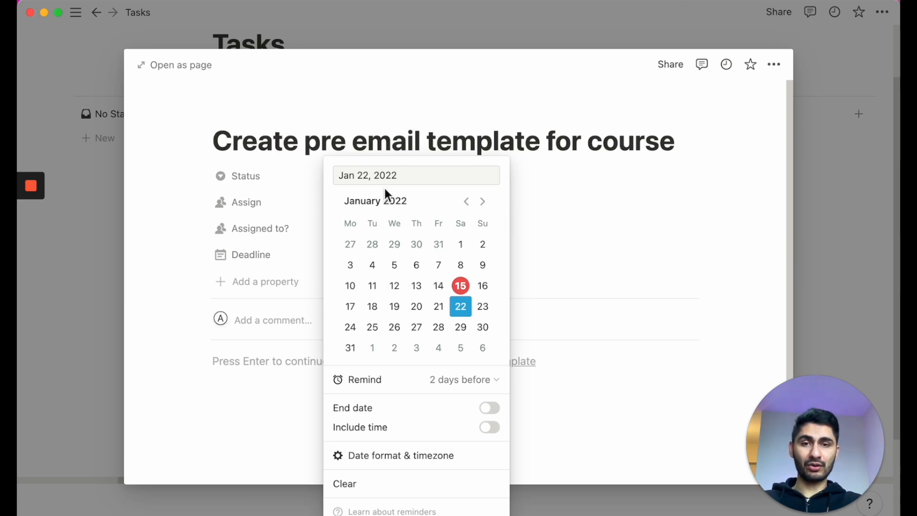
# Step: Include a time in the Deadline and set it to 5:00 PM
pyautogui.click(491, 429)
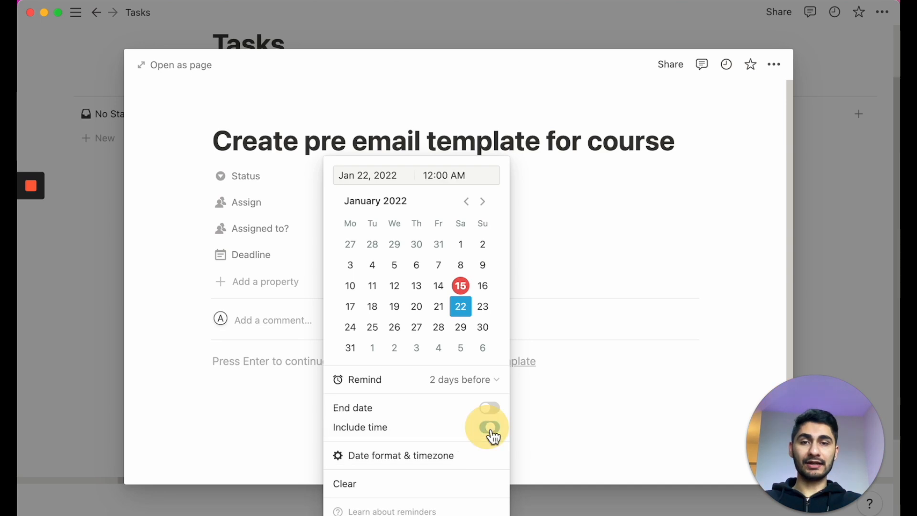
pyautogui.click(425, 178)
pyautogui.click(431, 176)
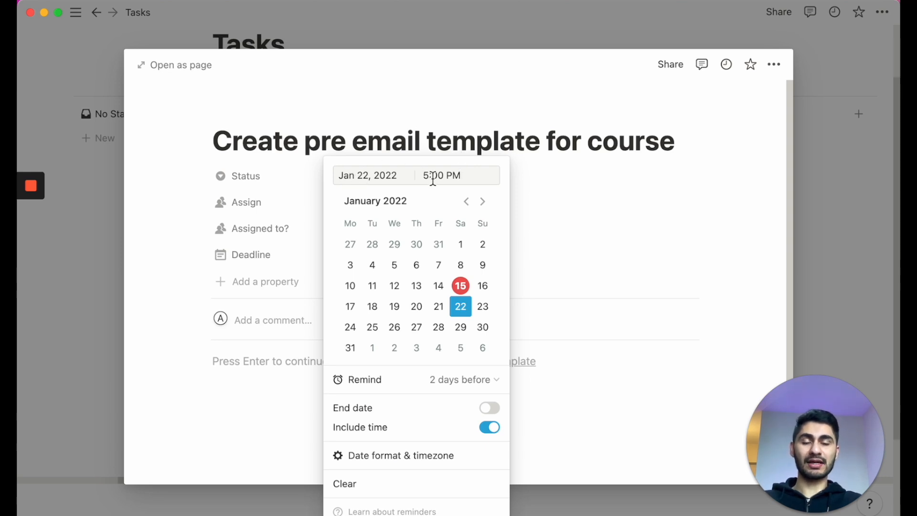
pyautogui.click(602, 415)
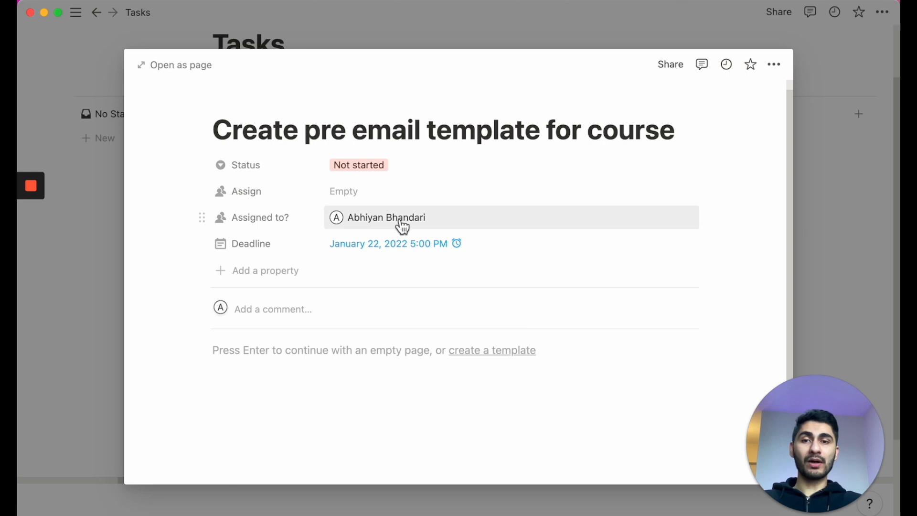
# Step: Add two to-do checkboxes to the task's page body, with "ds" as placeholder text in the first
pyautogui.click(326, 364)
pyautogui.write('[]')
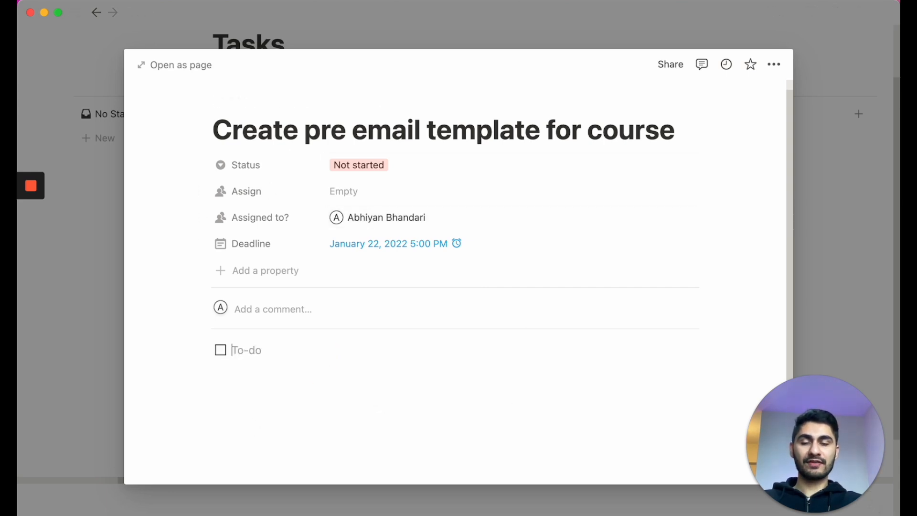
pyautogui.press('BackSpace')
pyautogui.write('[')
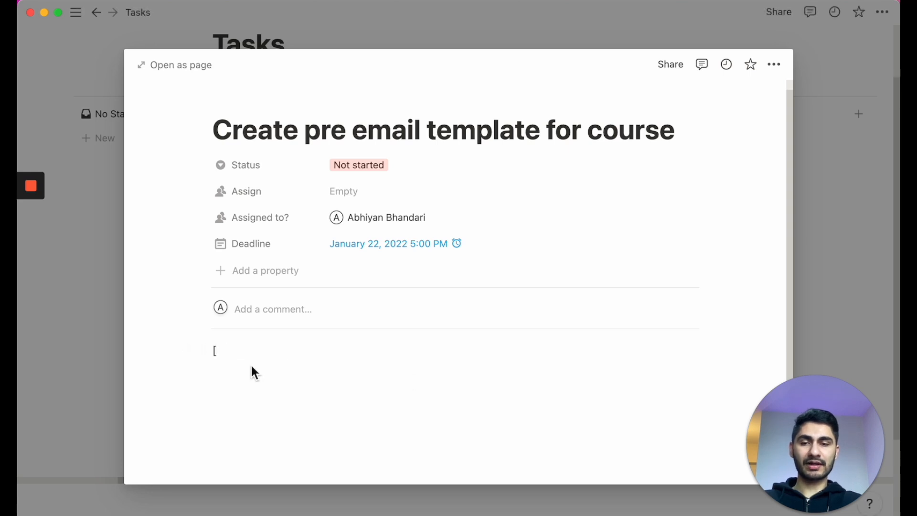
pyautogui.write(']')
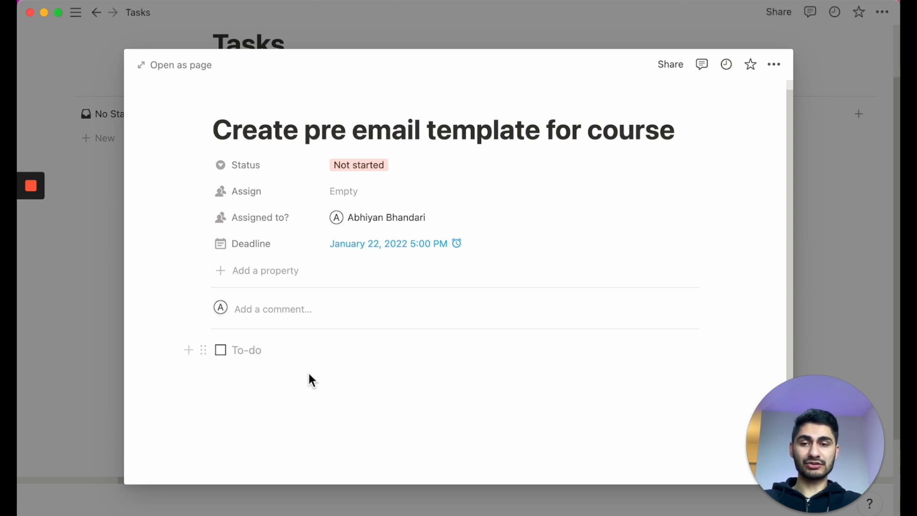
pyautogui.write('ds')
pyautogui.press('Return')
pyautogui.press('Return')
pyautogui.write('/to')
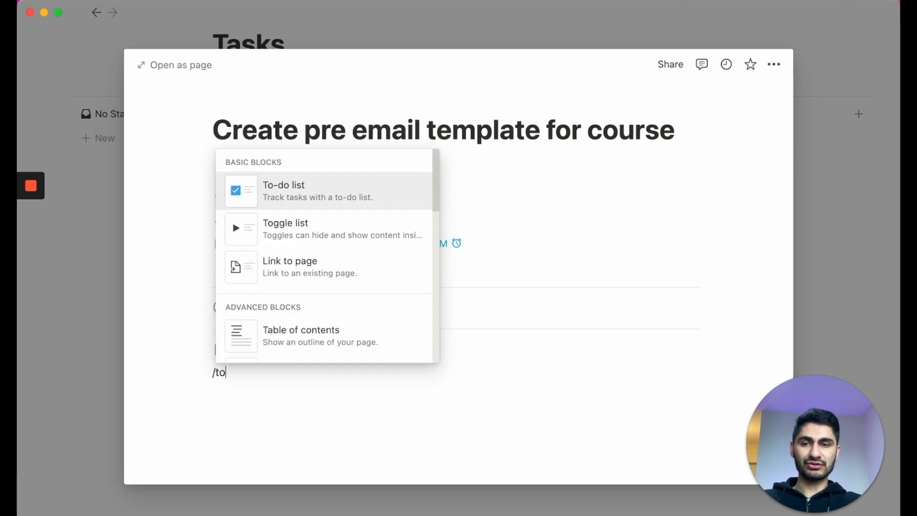
pyautogui.press('Return')
# Step: Replace "ds" and fill the to-dos with "Updating email list on convertkit", "Create convertkit template" and "Schedule the email for 1d before the course"
pyautogui.click(240, 352)
pyautogui.click(243, 354)
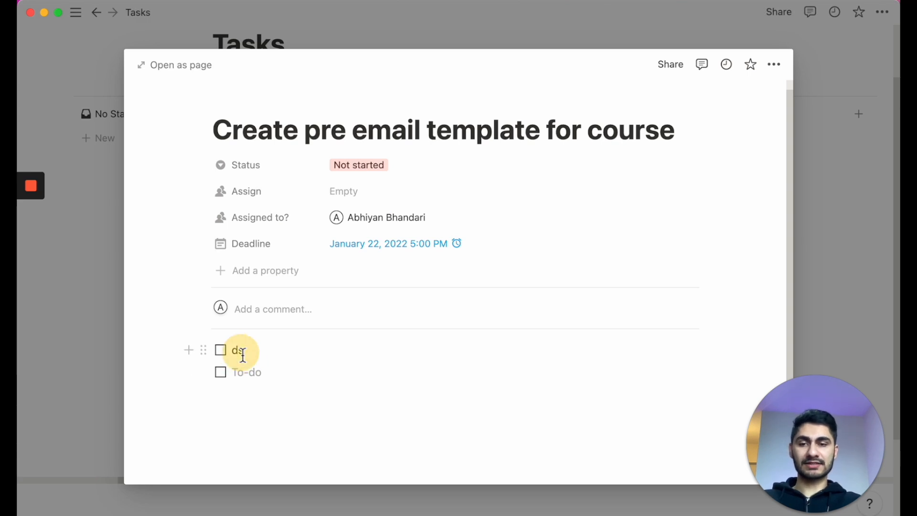
pyautogui.press('BackSpace')
pyautogui.press('BackSpace')
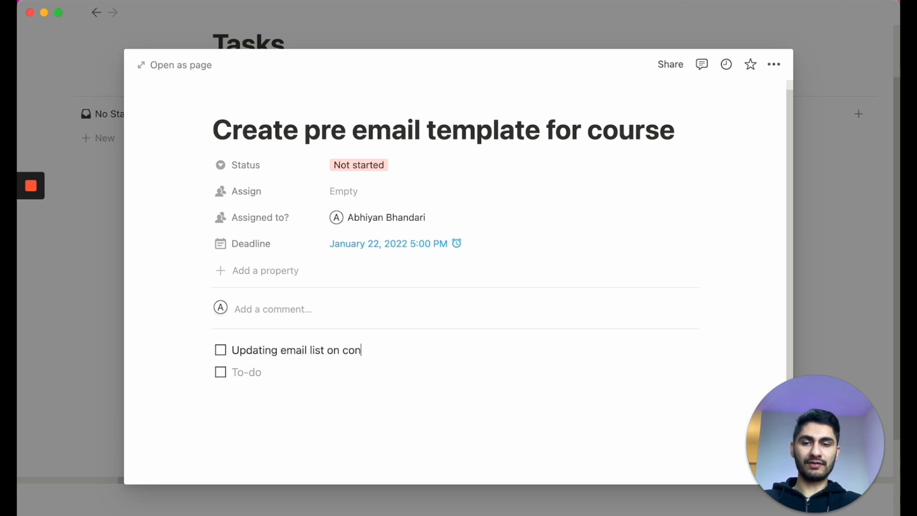
pyautogui.write('Create convertkit template')
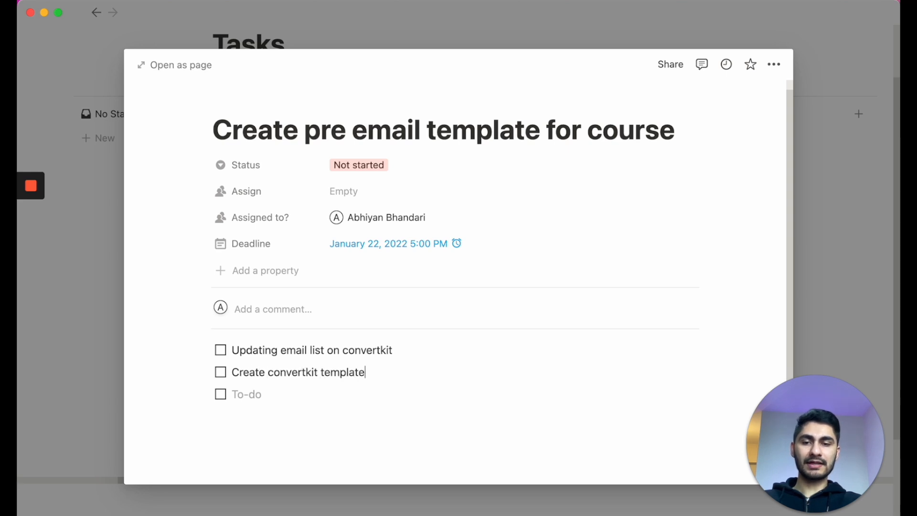
pyautogui.press('Return')
pyautogui.write('S')
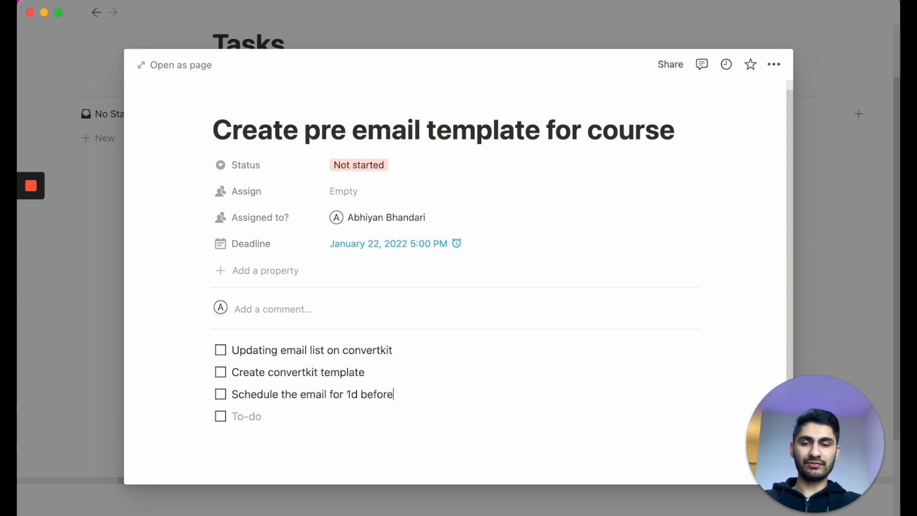
pyautogui.press('Return')
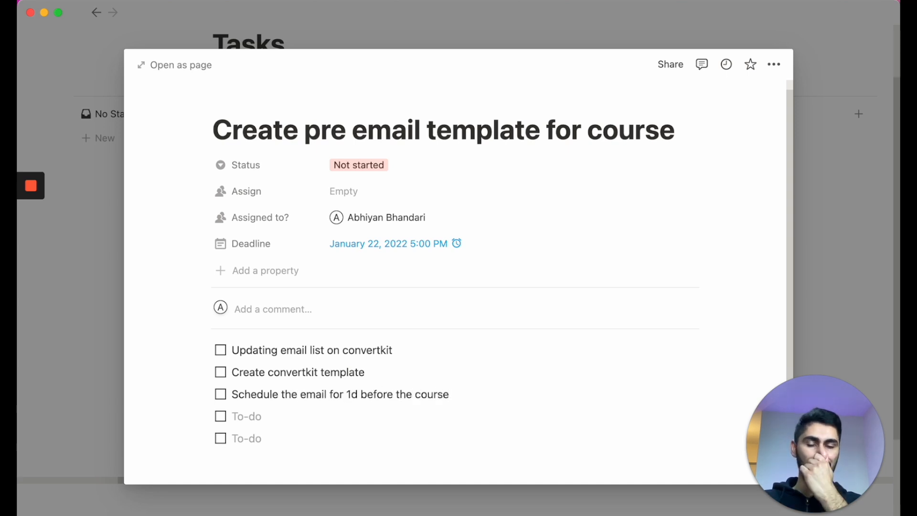
# Step: Remove the empty to-dos at the end of the checklist and return to the Tasks board
pyautogui.click(299, 442)
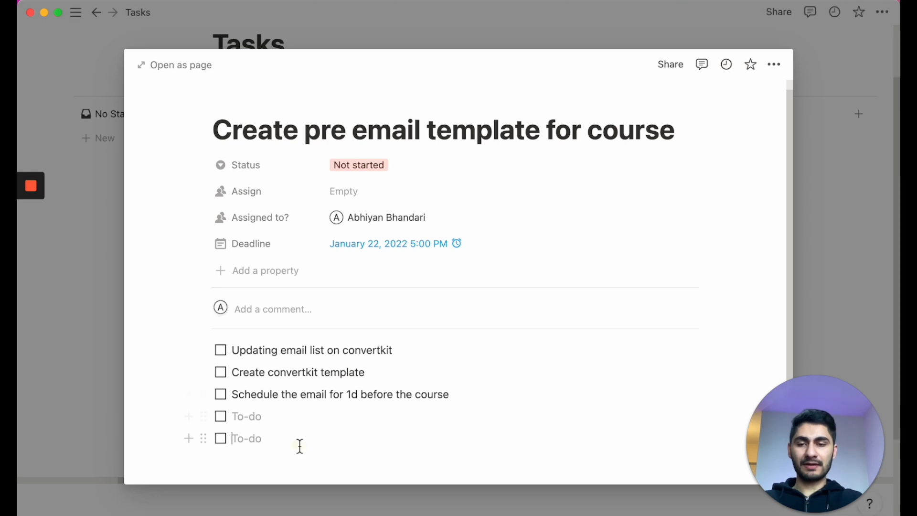
pyautogui.press('BackSpace')
pyautogui.press('BackSpace')
pyautogui.press('BackSpace')
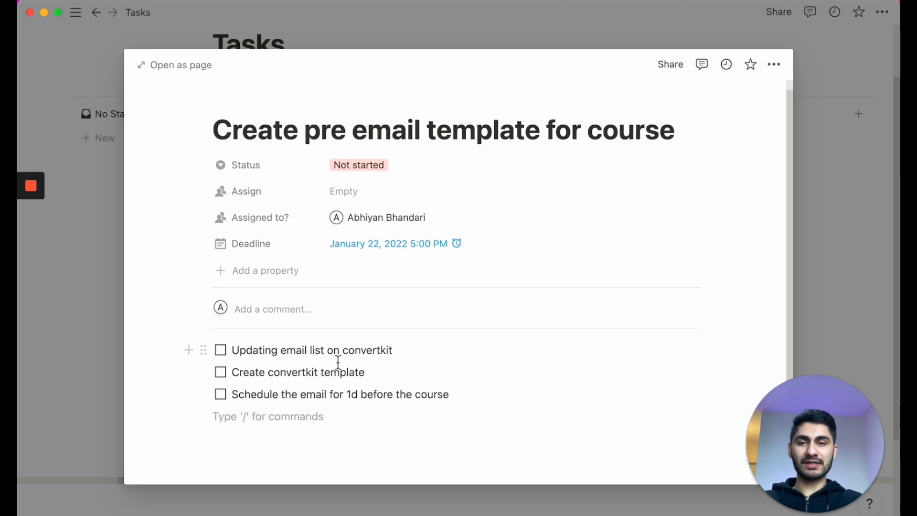
pyautogui.click(99, 238)
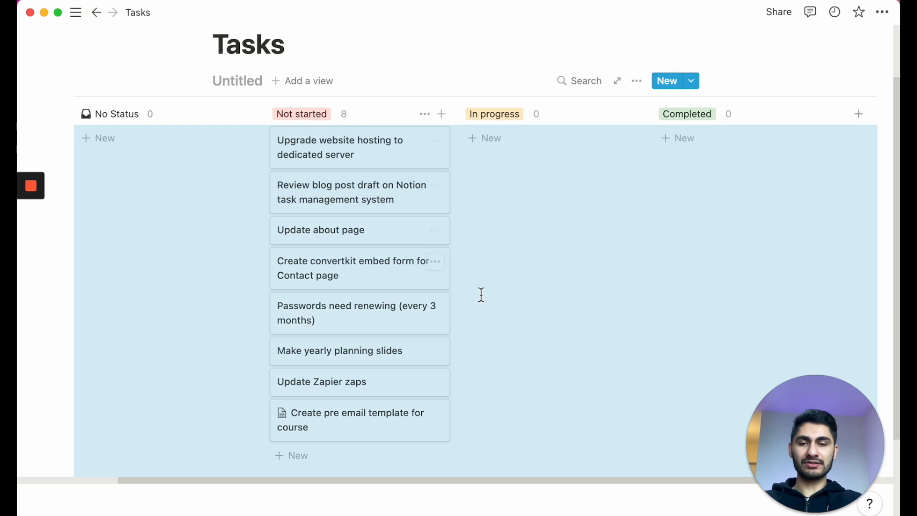
# Step: Move the "Create pre email template for course" card from Not started to In progress
pyautogui.moveTo(370, 430); pyautogui.dragTo(565, 172)
pyautogui.click(575, 229)
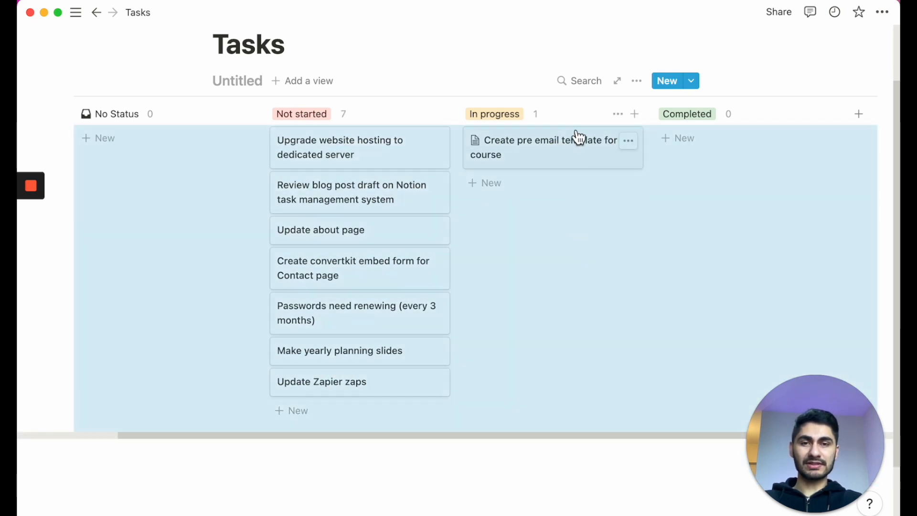
pyautogui.click(495, 491)
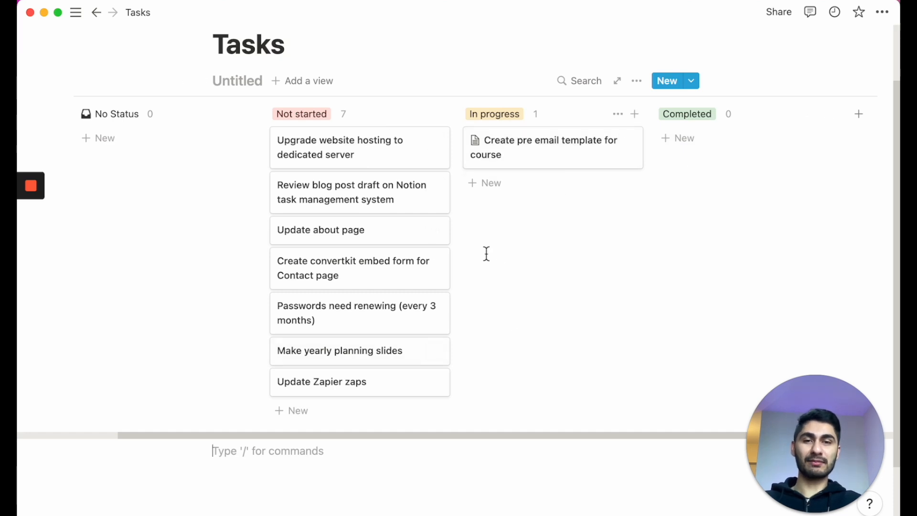
# Step: Check off all three to-dos in the "Create pre email template for course" card and move it to the Completed column
pyautogui.click(540, 157)
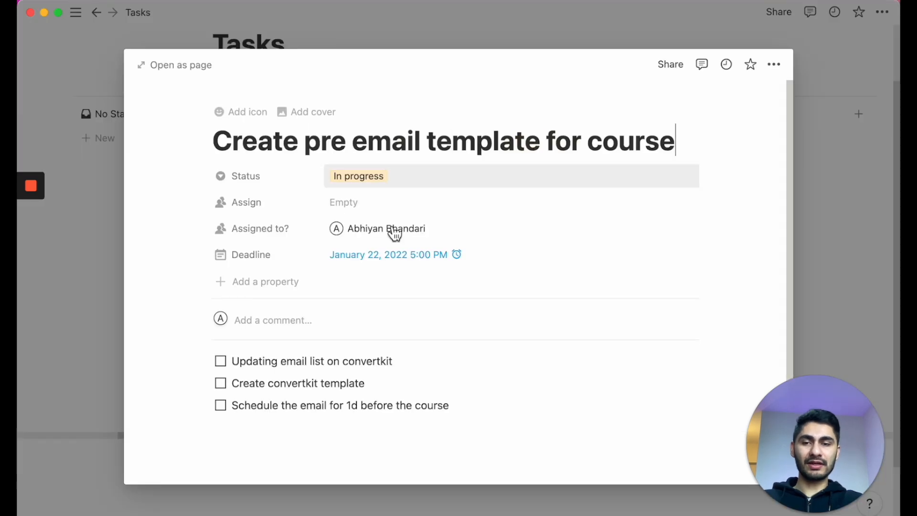
pyautogui.click(221, 362)
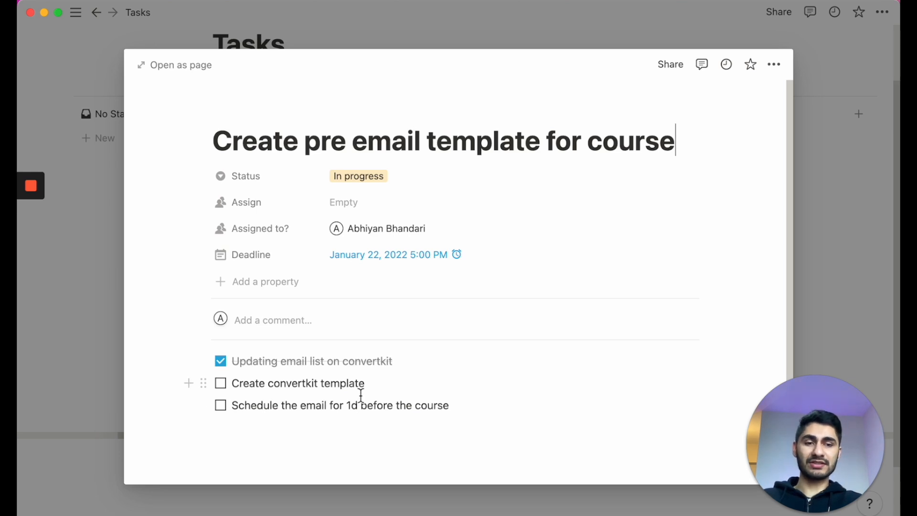
pyautogui.click(221, 383)
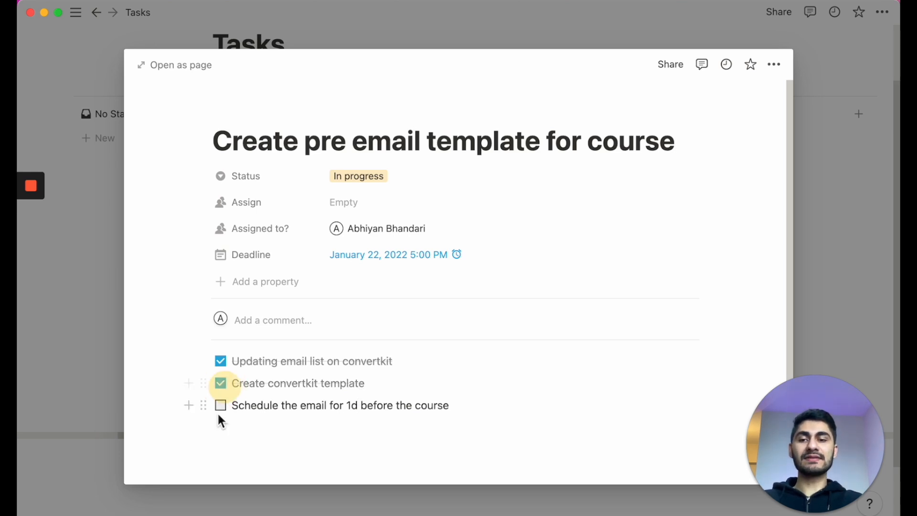
pyautogui.click(221, 405)
pyautogui.click(870, 222)
pyautogui.moveTo(522, 150); pyautogui.dragTo(671, 155)
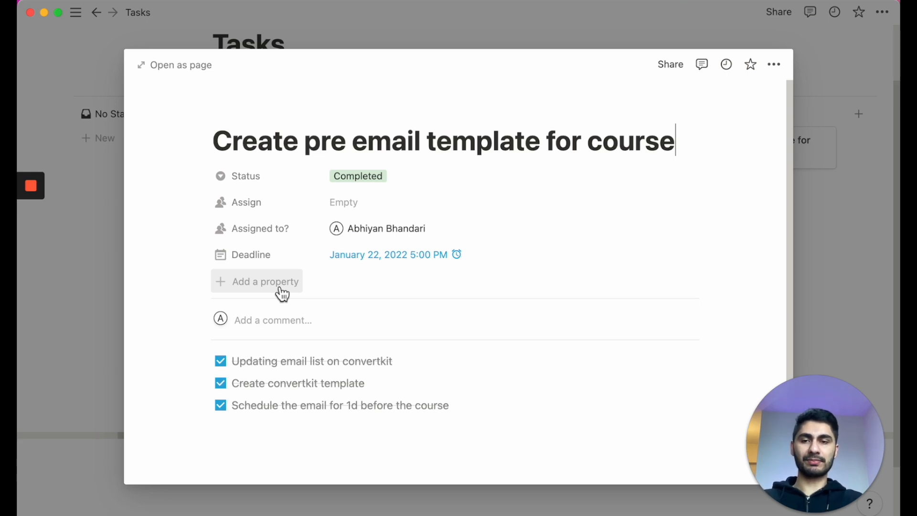
# Step: Add a property named "Urgency" to the completed task and set its type to Select
pyautogui.click(283, 293)
pyautogui.write('Urge')
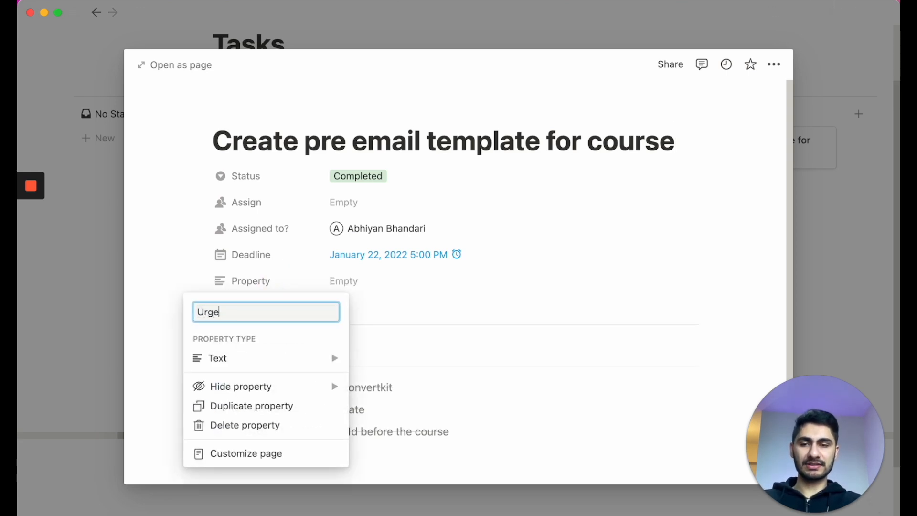
pyautogui.write('ncy')
pyautogui.click(287, 361)
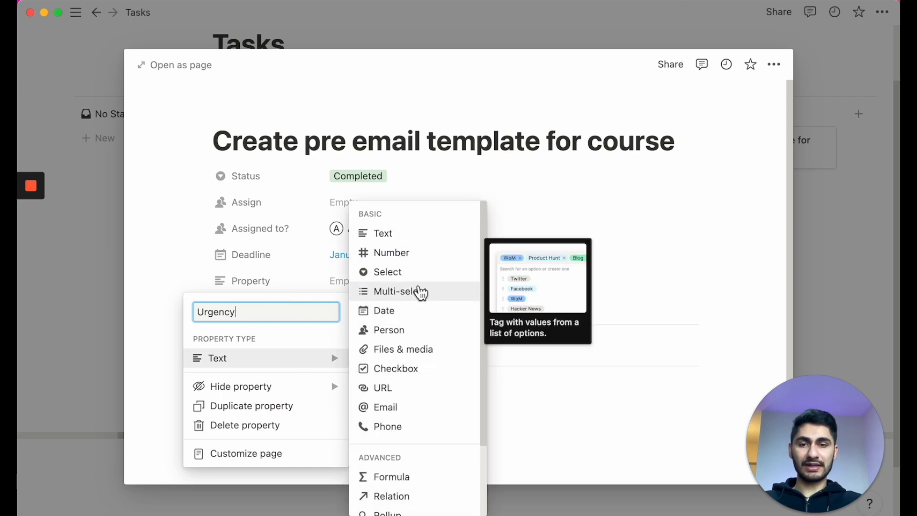
pyautogui.click(419, 272)
# Step: Create the options "high priority", "med priority" and "low priority" for the Urgency property
pyautogui.click(415, 281)
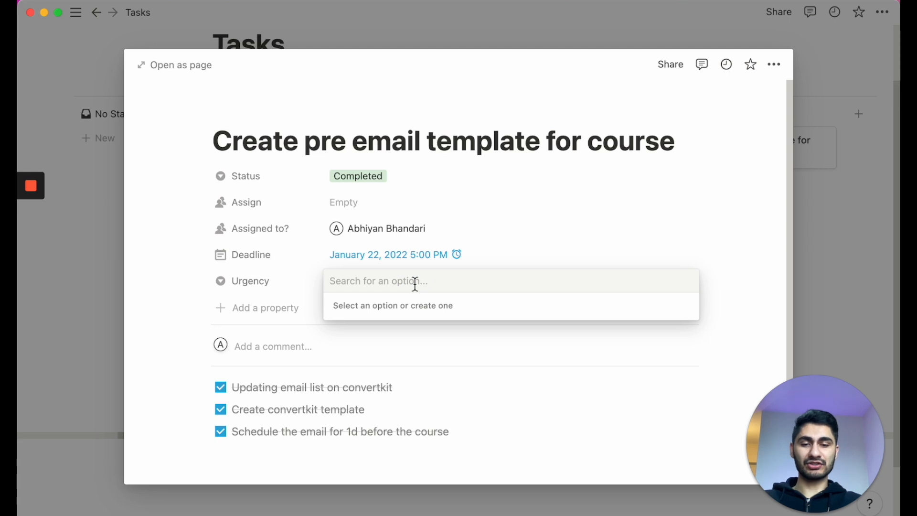
pyautogui.write('high priority')
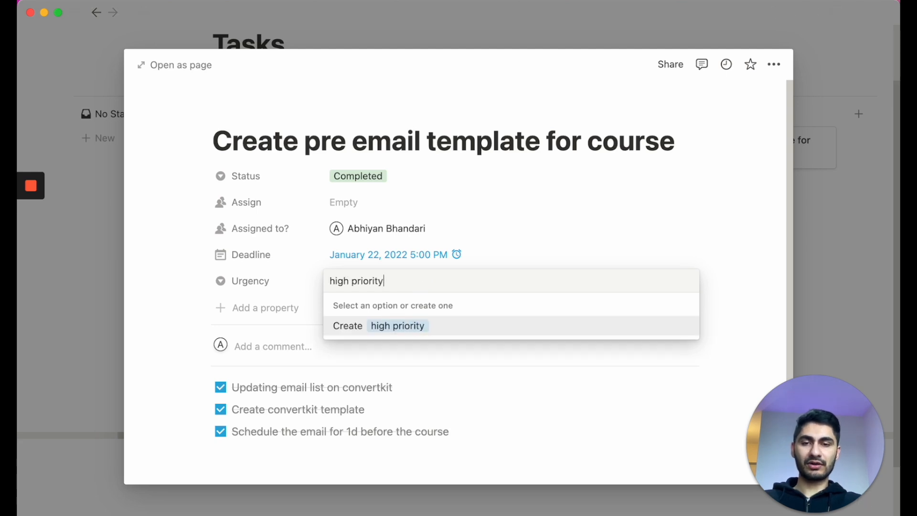
pyautogui.press('Return')
pyautogui.click(470, 278)
pyautogui.write('me')
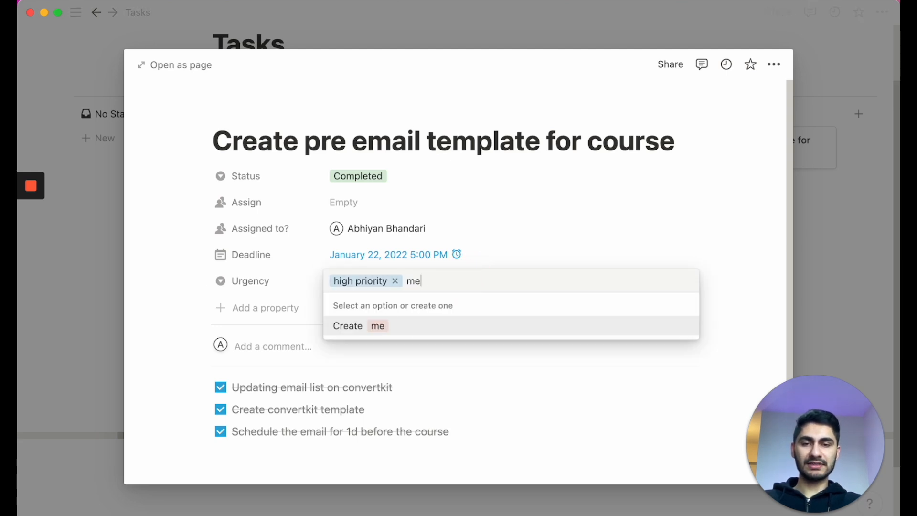
pyautogui.write('d priority')
pyautogui.press('Return')
pyautogui.click(466, 273)
pyautogui.write('low priority')
pyautogui.press('Return')
# Step: Colour the "high priority" option red and the "med priority" option yellow
pyautogui.click(686, 326)
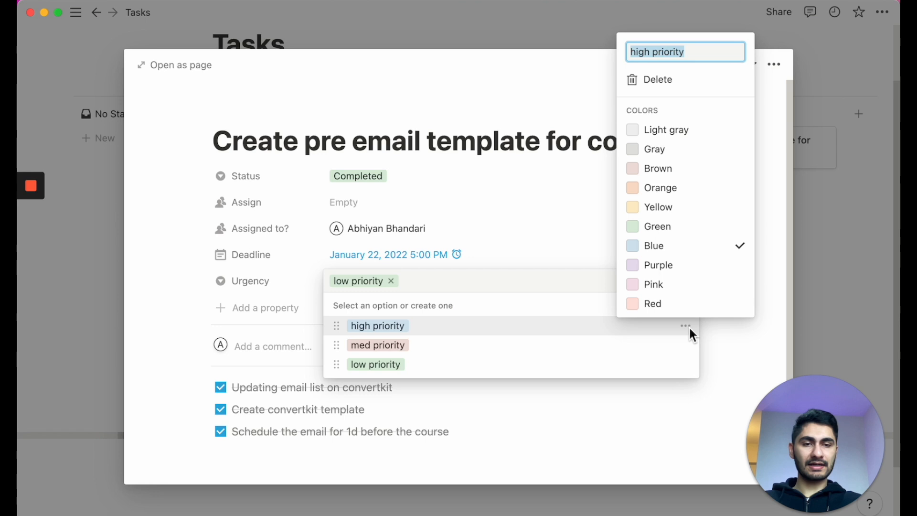
pyautogui.click(683, 306)
pyautogui.click(686, 348)
pyautogui.click(686, 345)
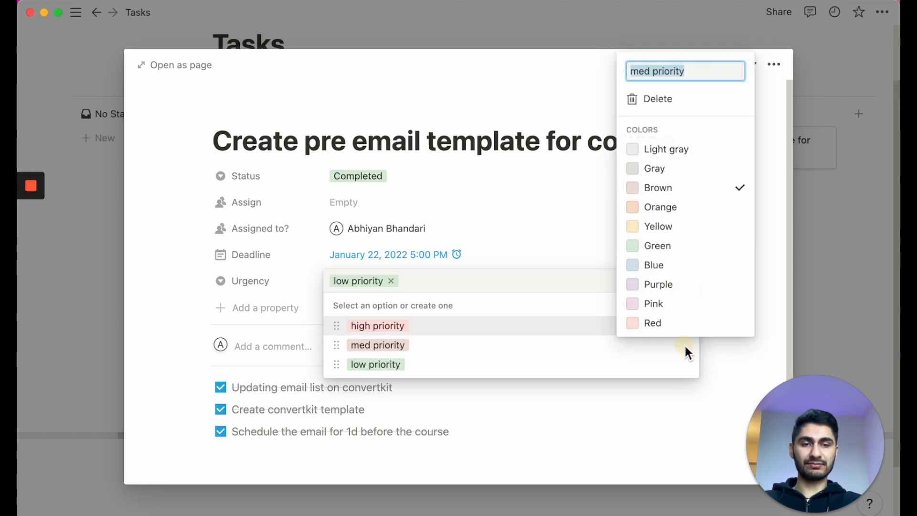
pyautogui.click(688, 228)
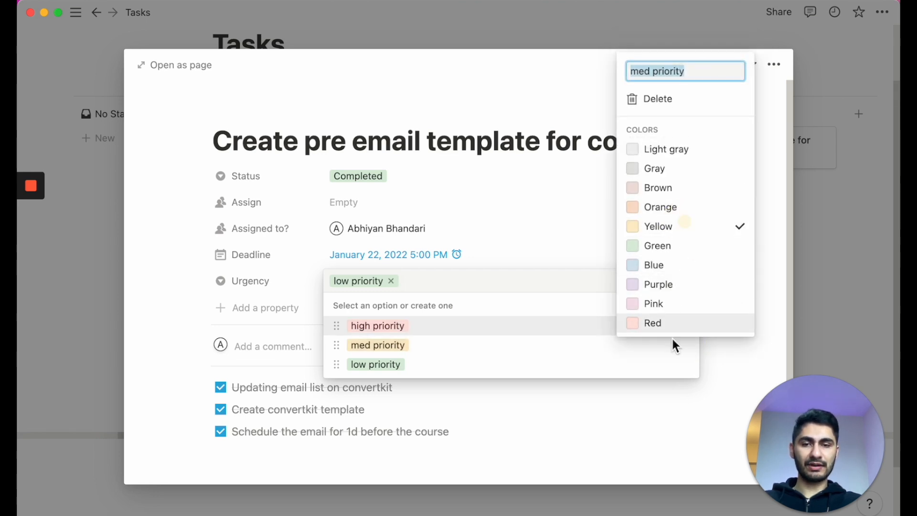
# Step: Colour the "low priority" option gray and close the Urgency options
pyautogui.click(561, 363)
pyautogui.click(669, 368)
pyautogui.click(496, 296)
pyautogui.click(686, 366)
pyautogui.click(686, 188)
pyautogui.click(492, 328)
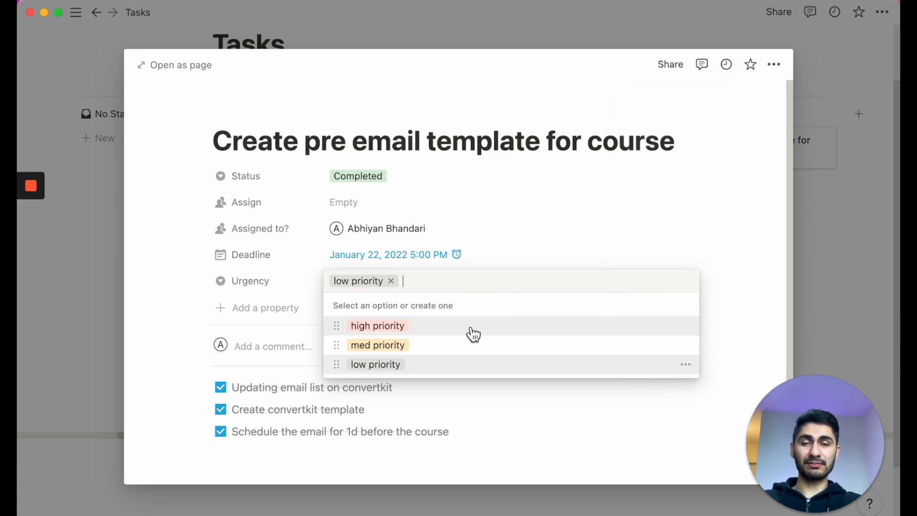
pyautogui.click(506, 259)
# Step: Set the completed task's Urgency to "high priority" and add a Select property named "Category"
pyautogui.click(404, 282)
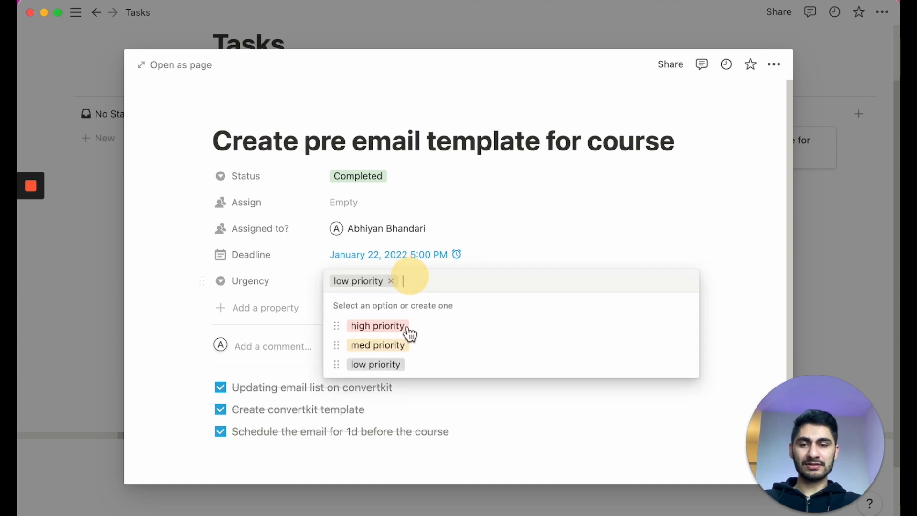
pyautogui.click(409, 330)
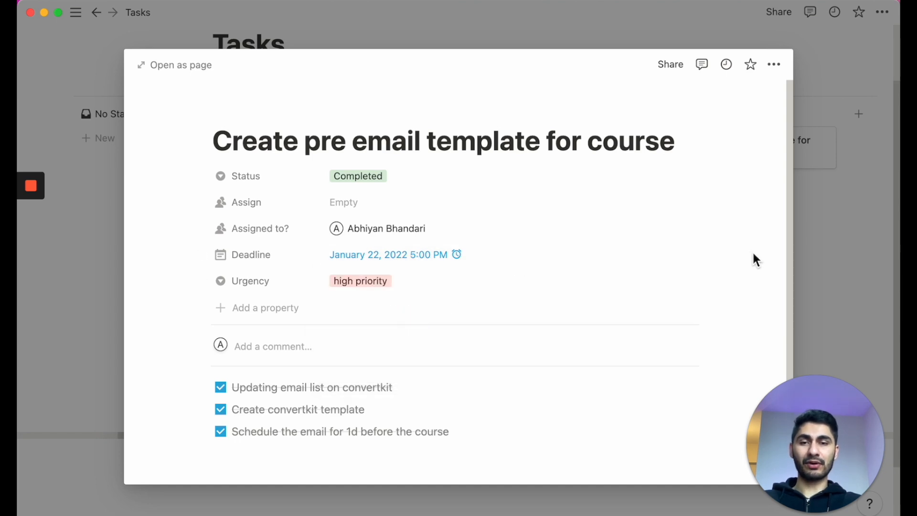
pyautogui.click(269, 319)
pyautogui.write('C')
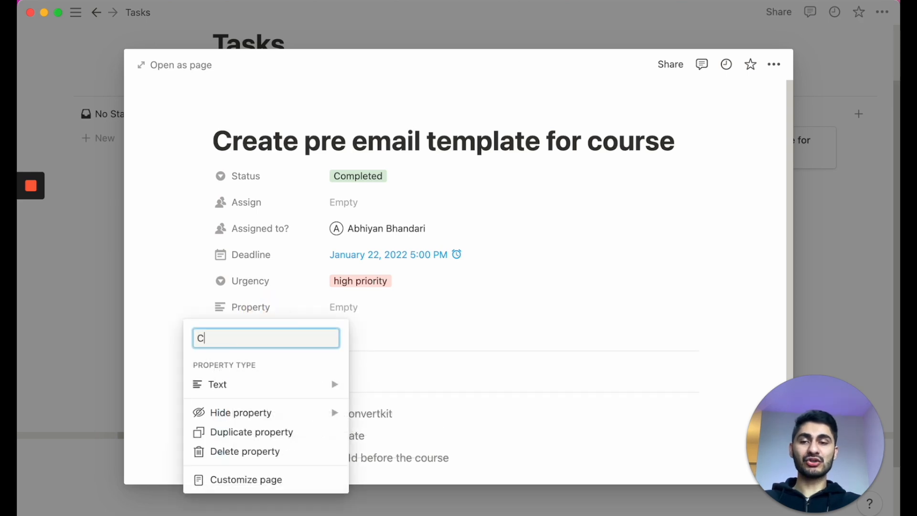
pyautogui.write('ategory')
pyautogui.moveTo(273, 392)
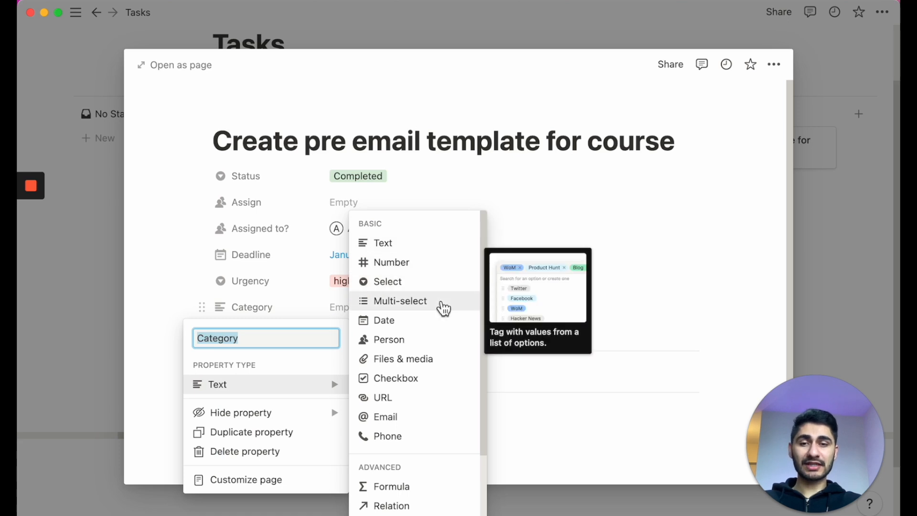
pyautogui.click(443, 287)
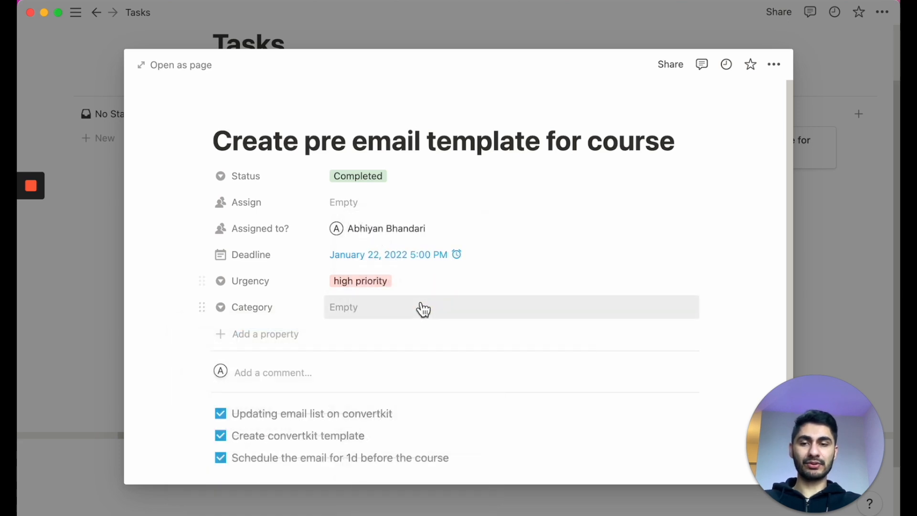
# Step: Create the Category option "email" and assign it to the "Create pre email template for course" task
pyautogui.click(370, 305)
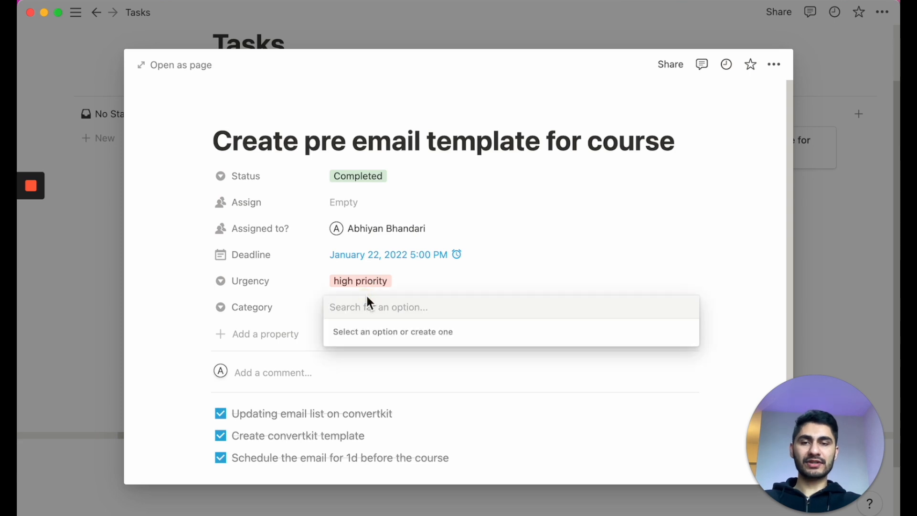
pyautogui.write('email')
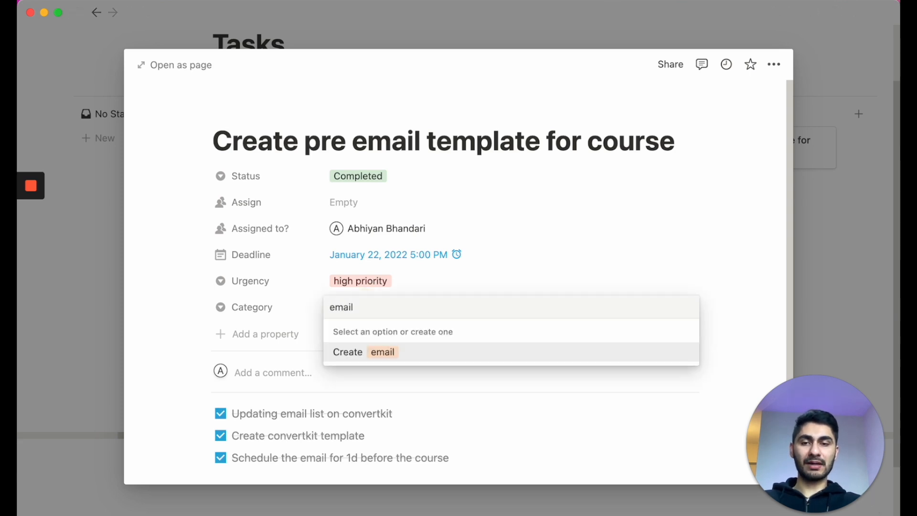
pyautogui.press('Return')
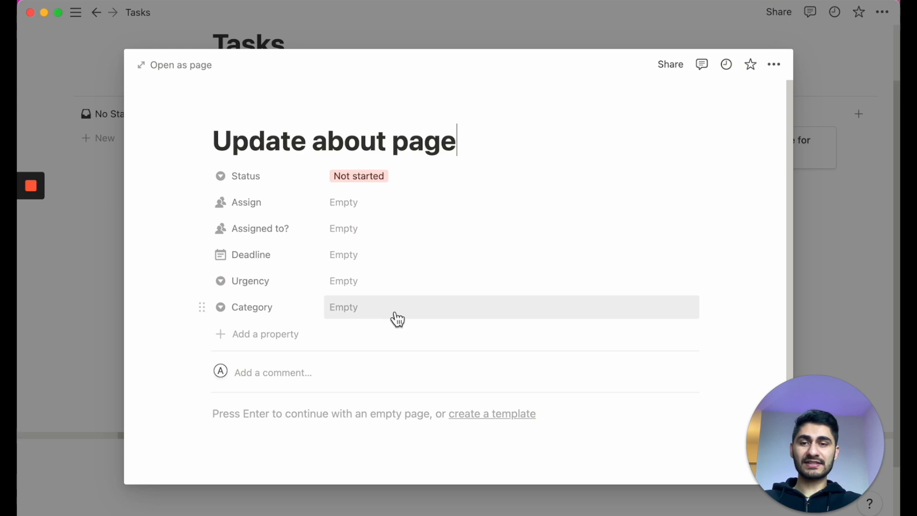
# Step: Create the Category option "site admin" and assign it to the "Update about page" task
pyautogui.click(397, 313)
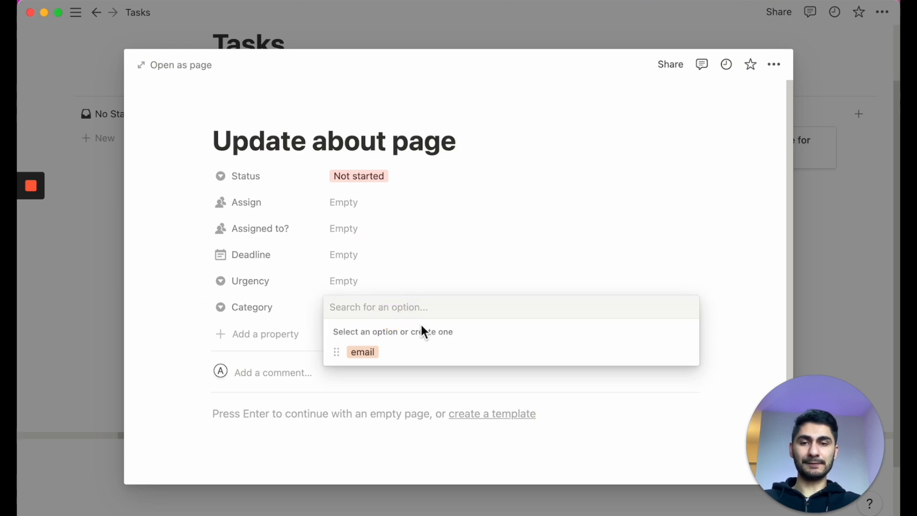
pyautogui.write('site admin')
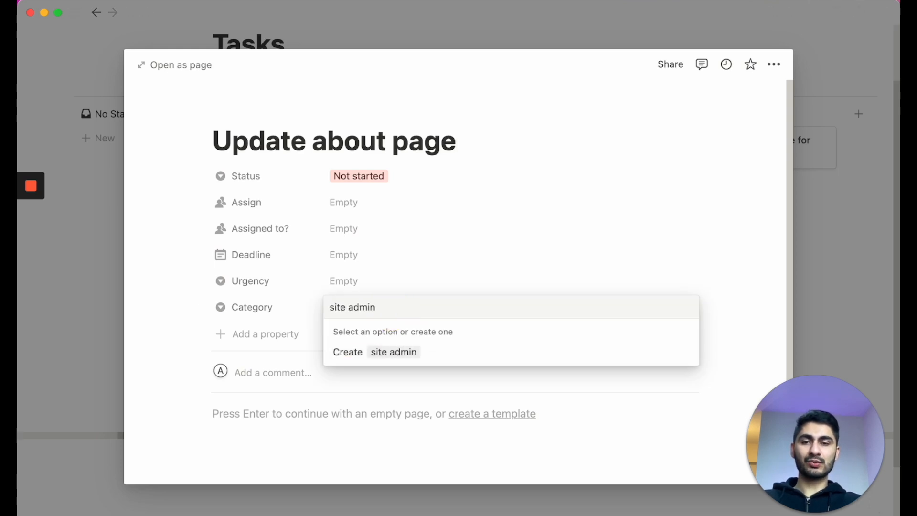
pyautogui.click(412, 354)
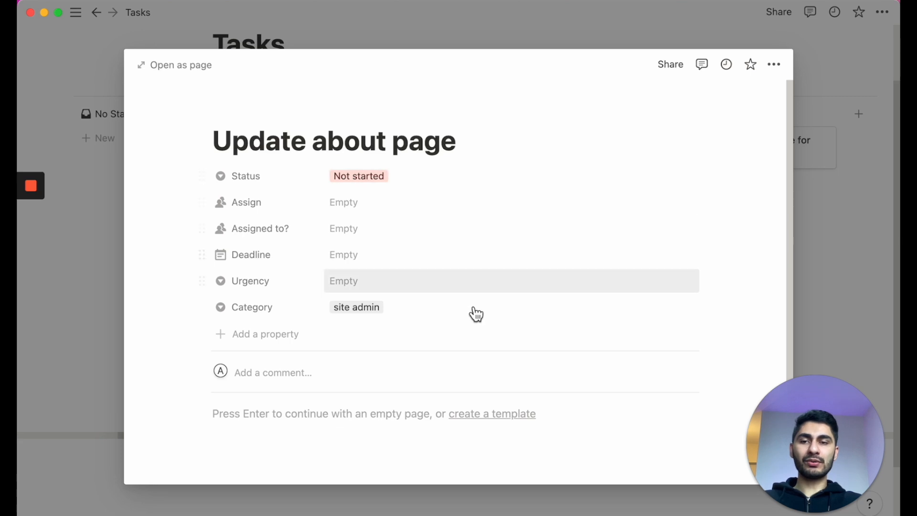
# Step: Delete the redundant "Assign" property from the tasks database
pyautogui.click(210, 203)
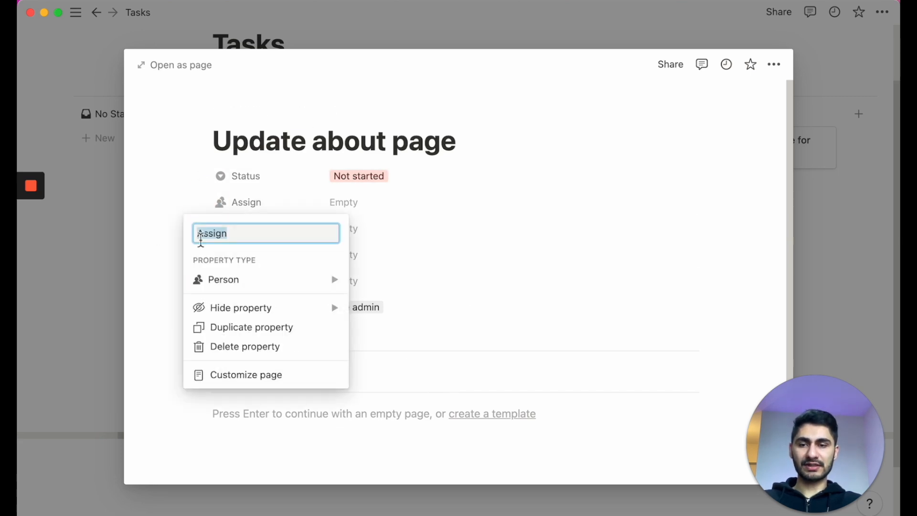
pyautogui.click(234, 351)
pyautogui.click(444, 279)
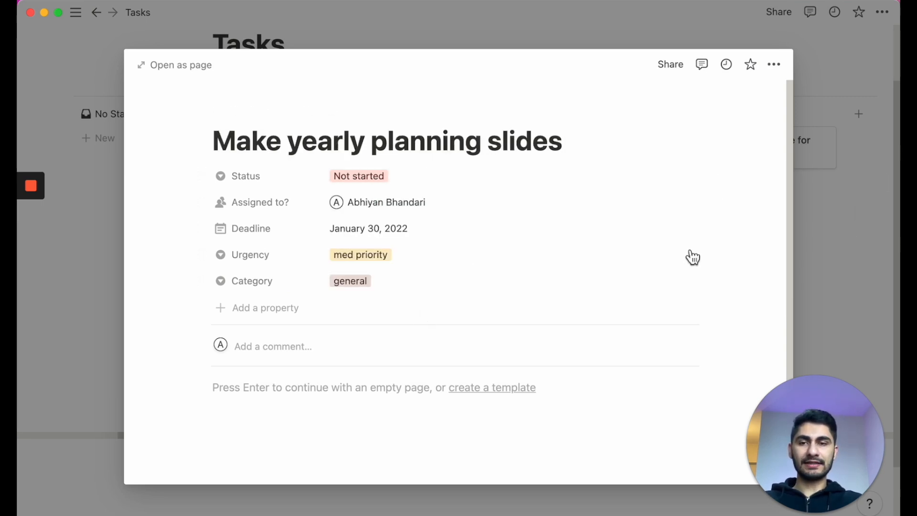
# Step: Close the "Make yearly planning slides" task, check the "Create convertkit embed form for Contact page" task and return to the board
pyautogui.click(846, 193)
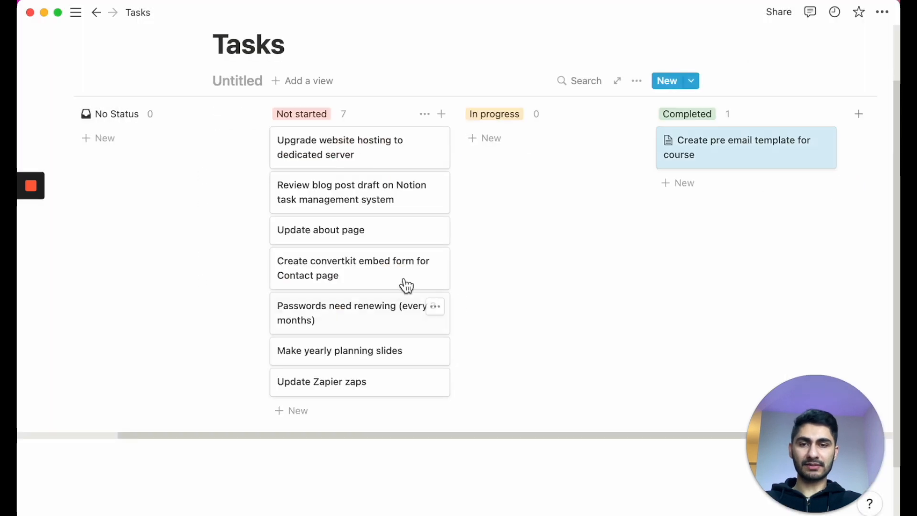
pyautogui.click(406, 285)
pyautogui.click(871, 221)
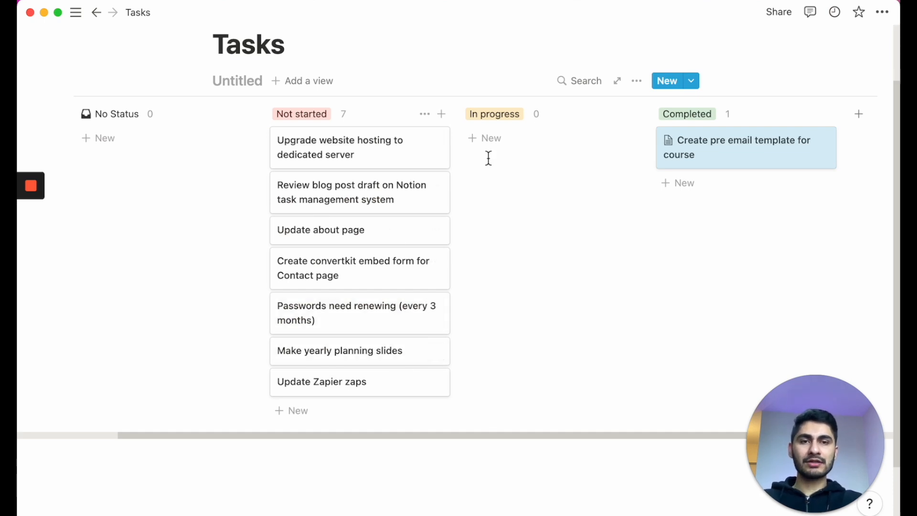
# Step: Show the Status, Assigned to?, Category, Deadline and Urgency properties on the board cards
pyautogui.click(638, 81)
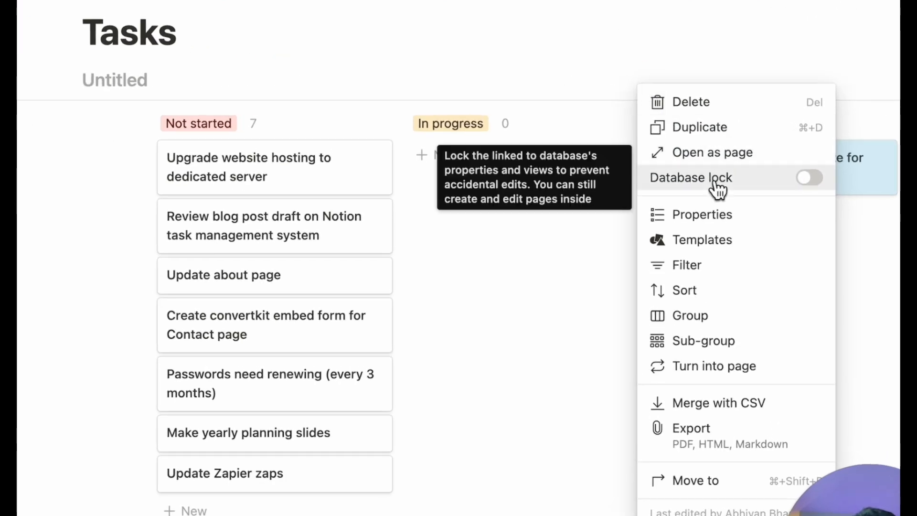
pyautogui.click(711, 215)
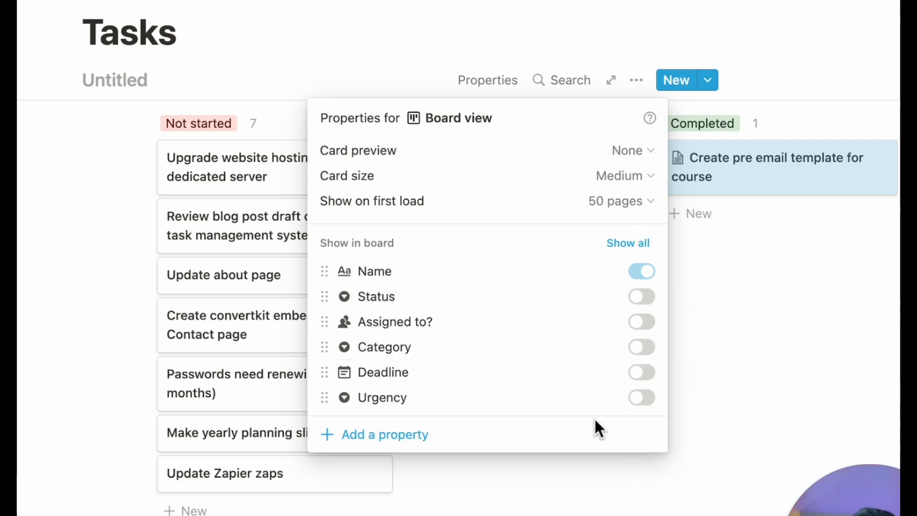
pyautogui.click(642, 297)
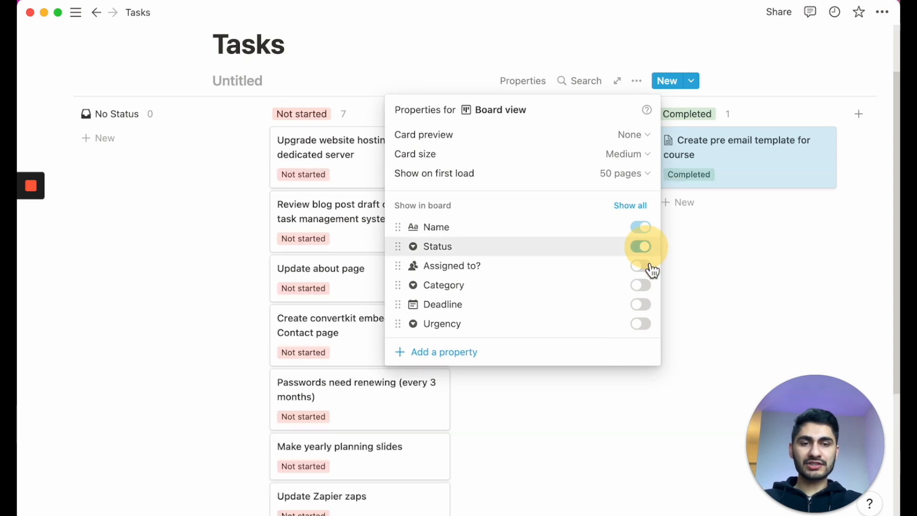
pyautogui.click(650, 267)
pyautogui.click(649, 285)
pyautogui.click(648, 305)
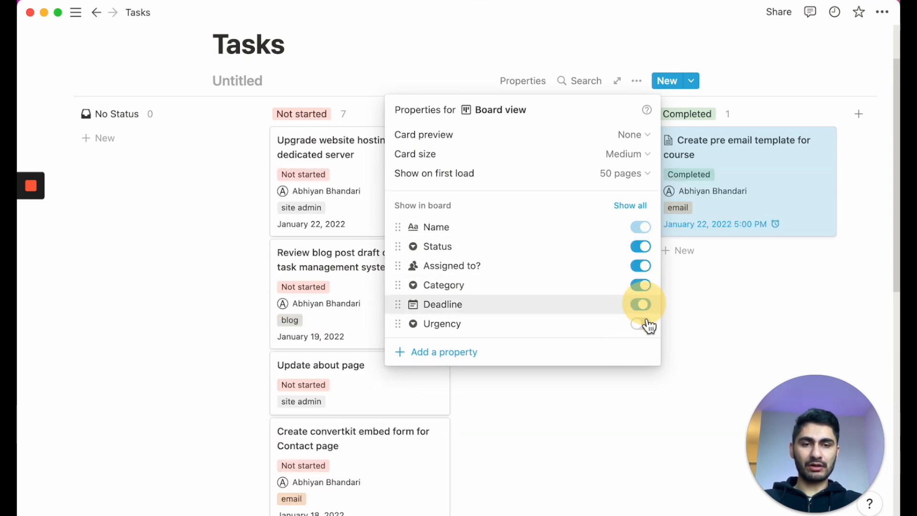
pyautogui.click(648, 325)
pyautogui.click(623, 389)
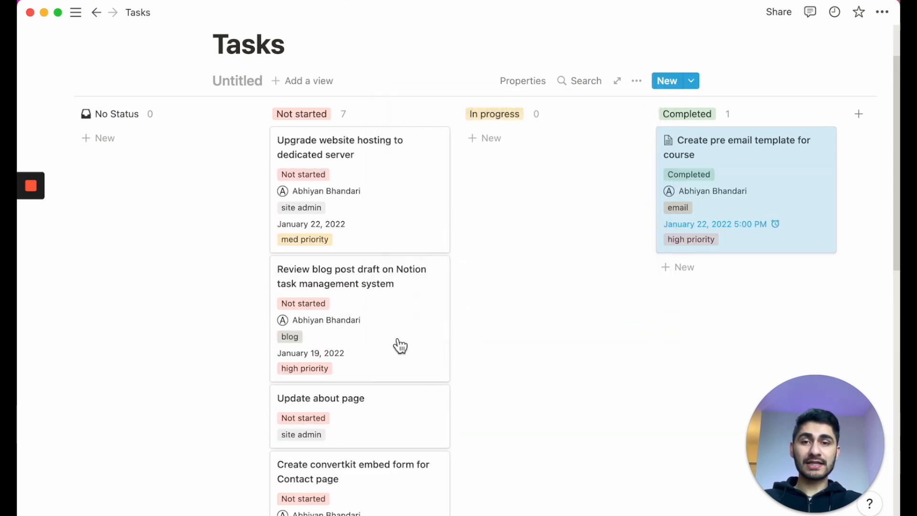
# Step: Hide the Status property from the board cards
pyautogui.scroll(-1, 561, 387)
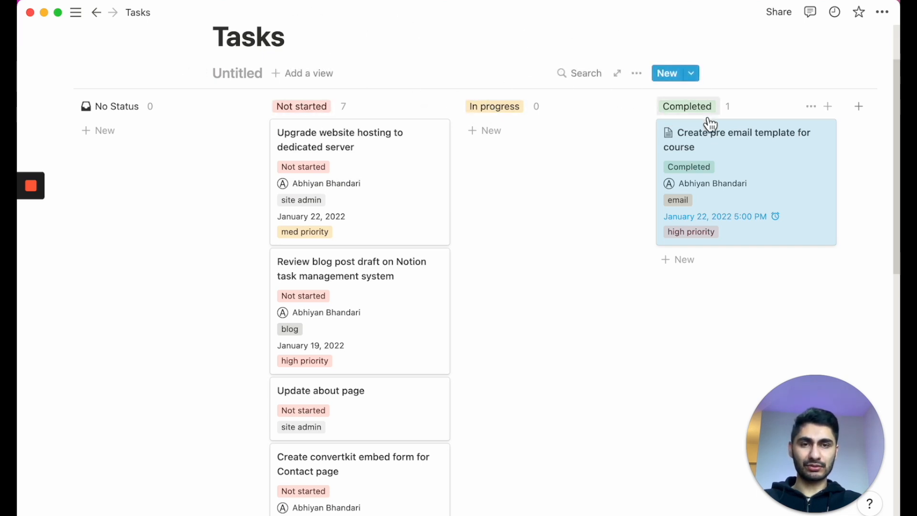
pyautogui.click(637, 74)
pyautogui.click(694, 174)
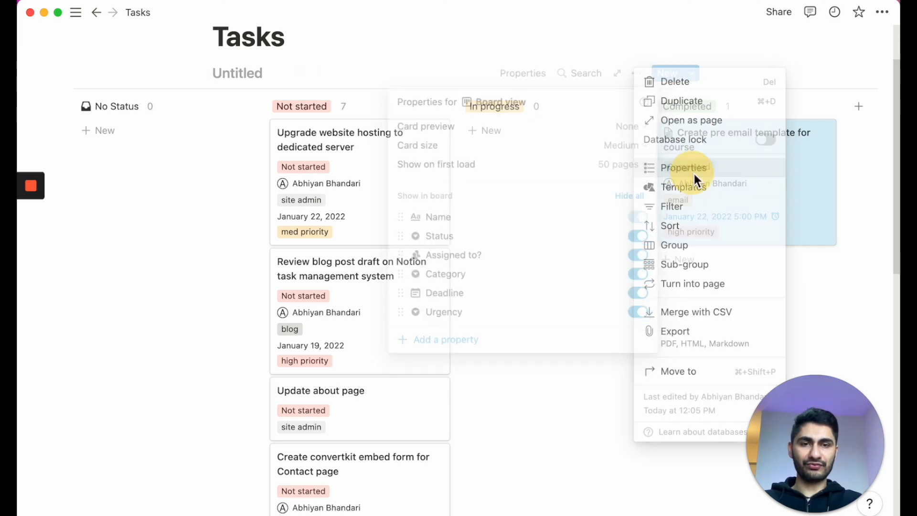
pyautogui.click(640, 239)
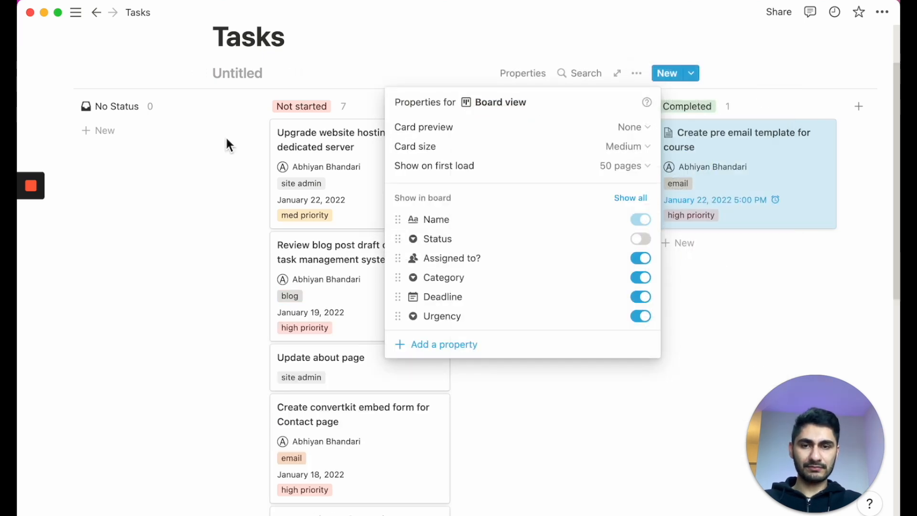
pyautogui.click(323, 135)
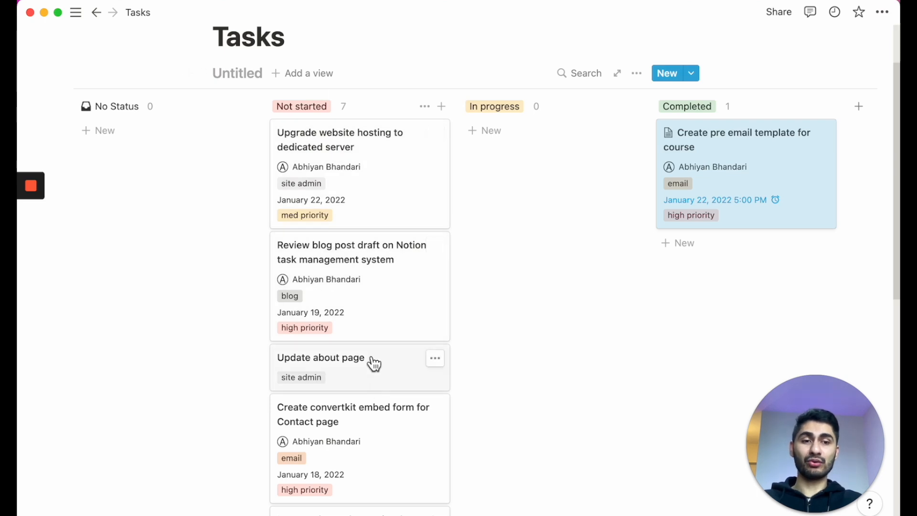
# Step: Add a sort to the board view by Deadline in ascending order
pyautogui.click(637, 73)
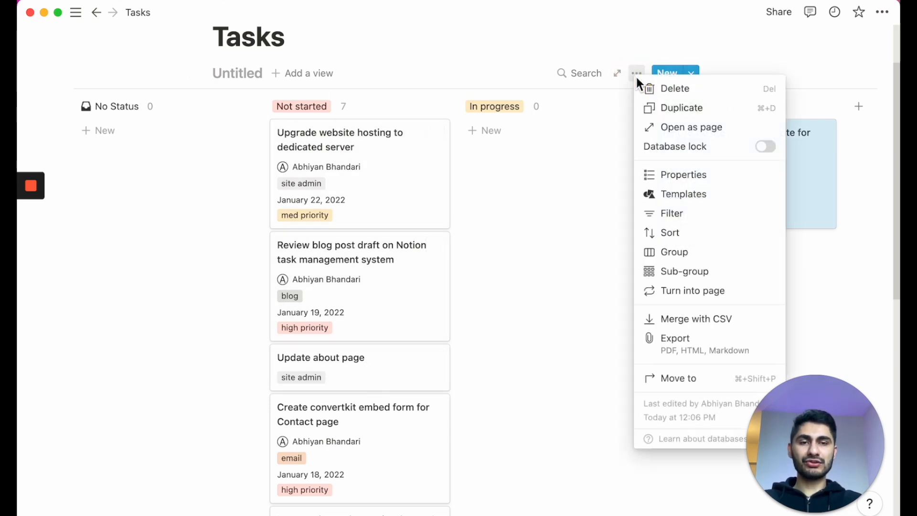
pyautogui.click(689, 237)
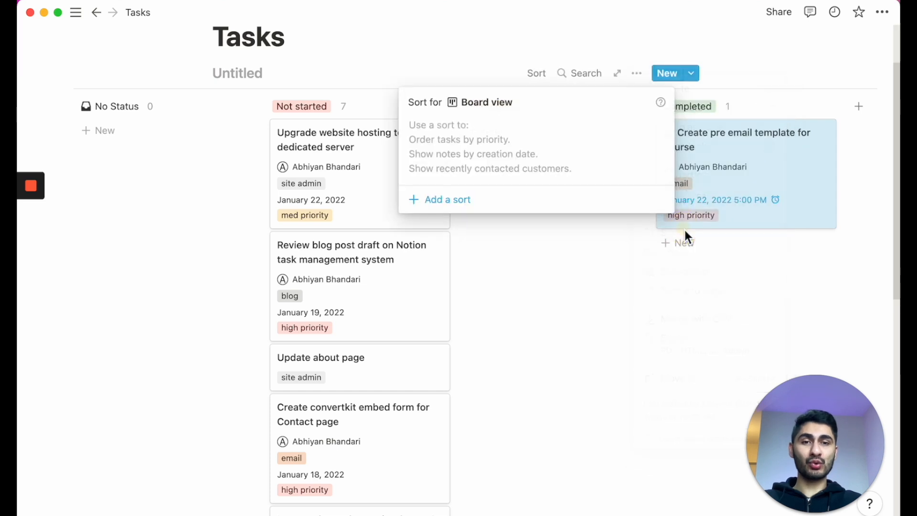
pyautogui.click(442, 201)
pyautogui.click(452, 129)
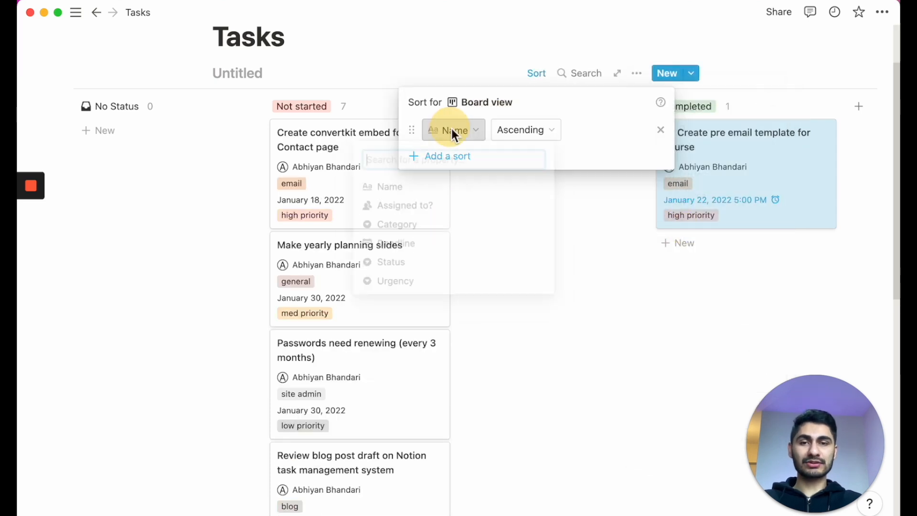
pyautogui.click(442, 244)
pyautogui.click(530, 136)
pyautogui.click(512, 190)
pyautogui.click(497, 217)
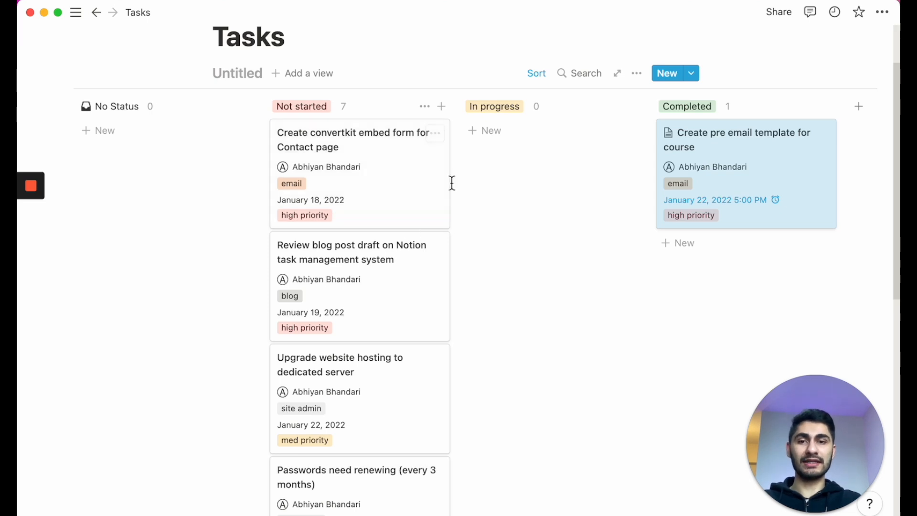
# Step: Hide the "No Status" column from the board
pyautogui.scroll(3, 448, 190)
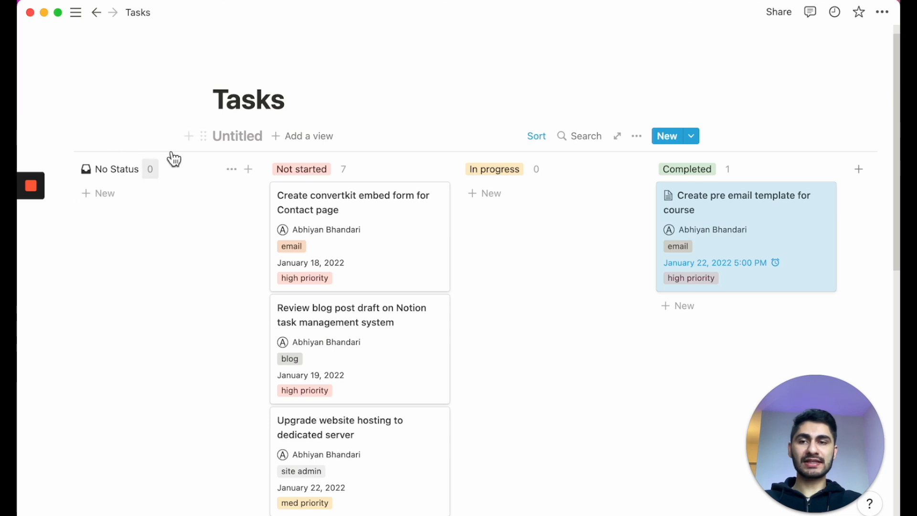
pyautogui.click(234, 168)
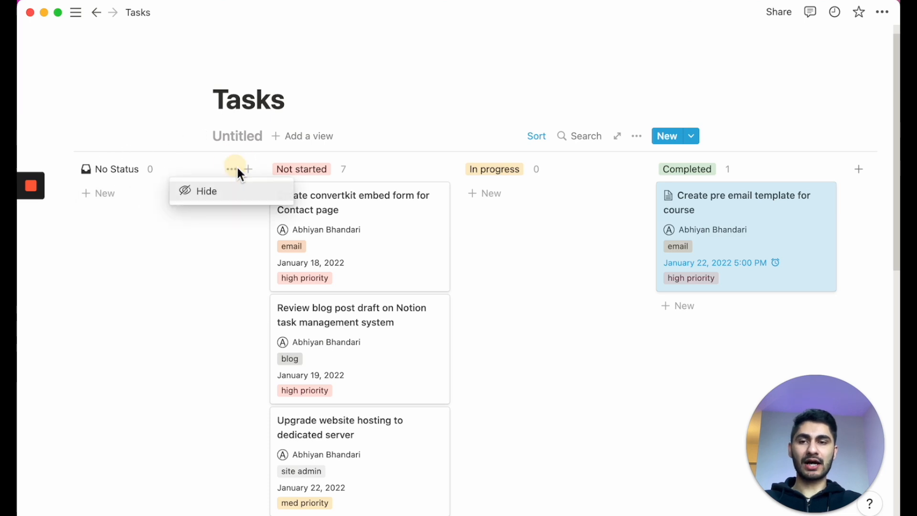
pyautogui.click(235, 192)
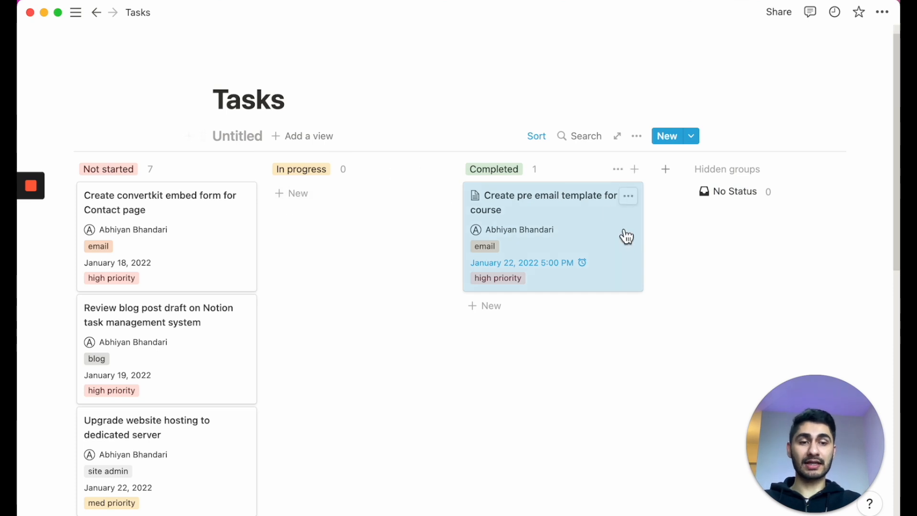
# Step: Name the untitled board database "Tasks"
pyautogui.doubleClick(231, 136)
pyautogui.write('Ta')
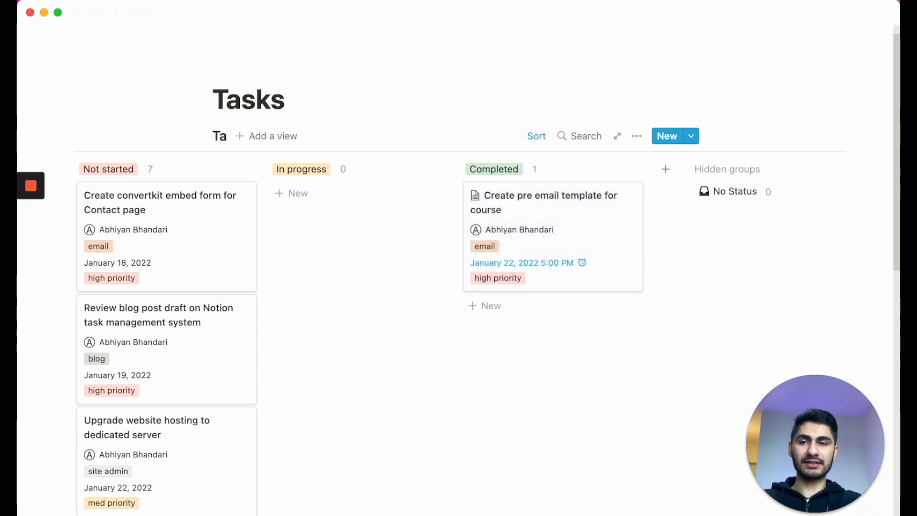
pyautogui.write('sks')
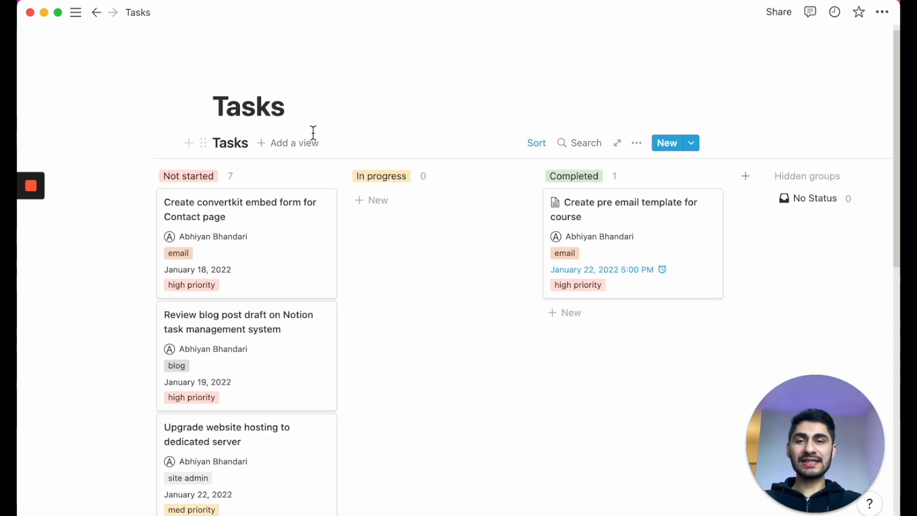
pyautogui.press('Return')
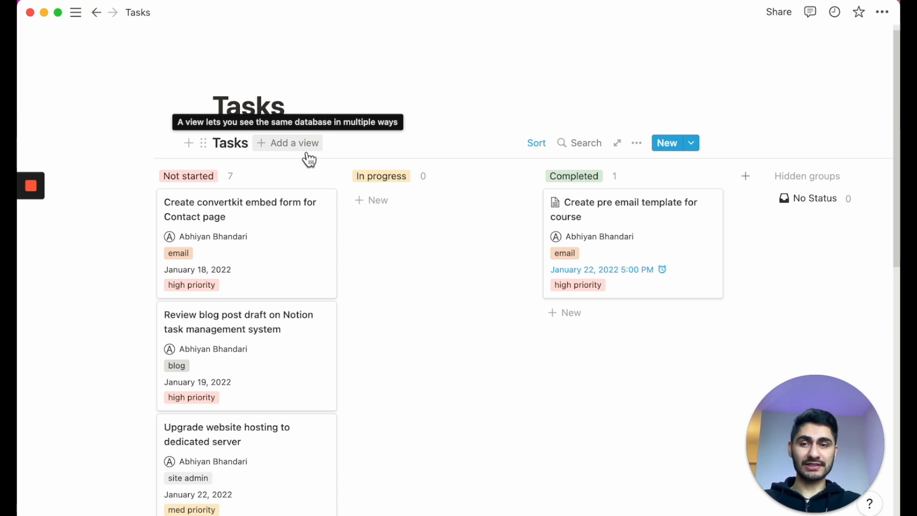
# Step: Add a new board view named "High priority" to the Tasks database
pyautogui.click(307, 151)
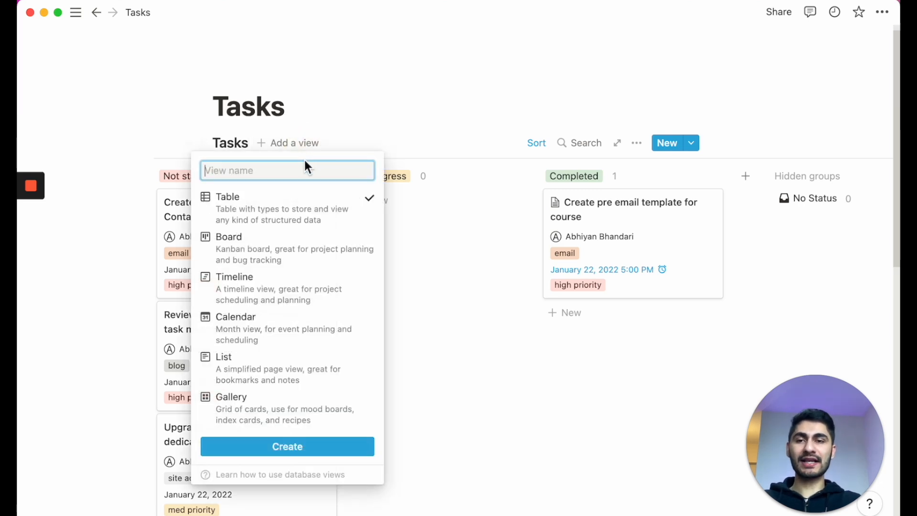
pyautogui.click(293, 252)
pyautogui.click(306, 175)
pyautogui.write('High p')
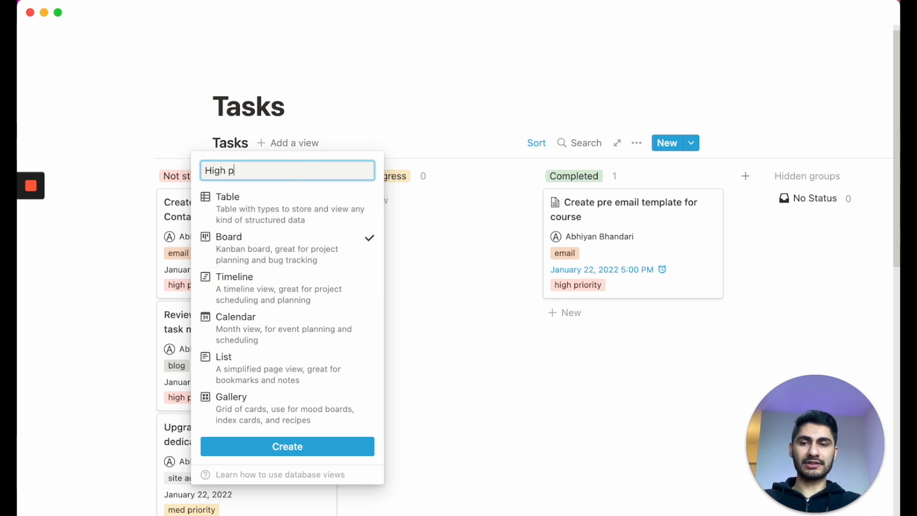
pyautogui.write('riority')
pyautogui.press('Return')
# Step: Filter the High priority view to tasks whose Urgency is "high priority" and hide its No Status column
pyautogui.click(638, 154)
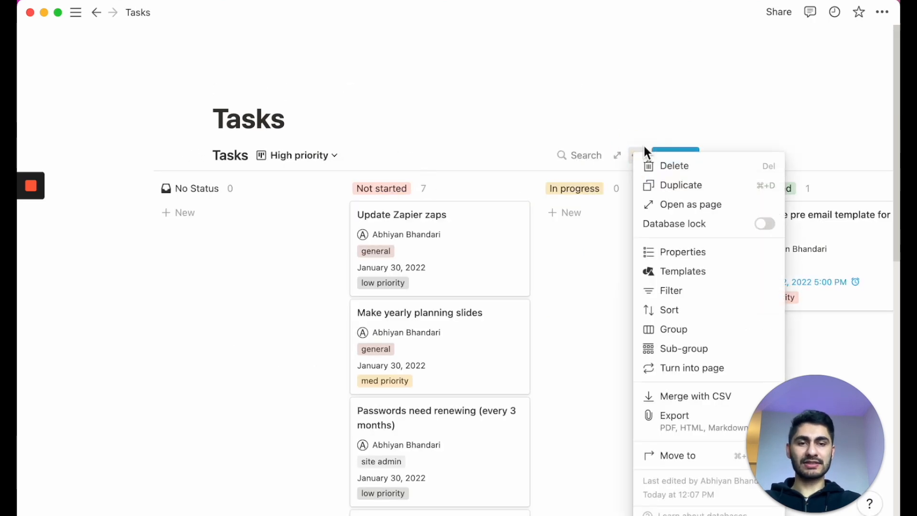
pyautogui.click(693, 292)
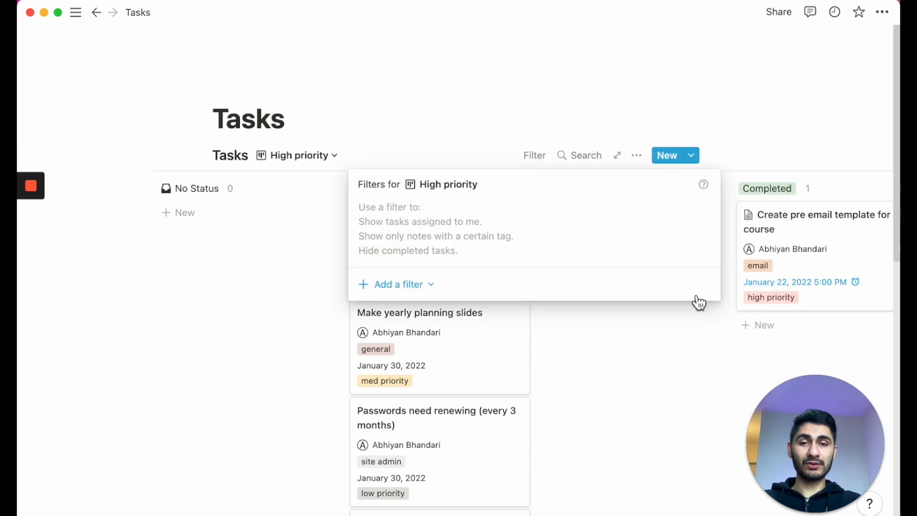
pyautogui.click(446, 291)
pyautogui.click(425, 310)
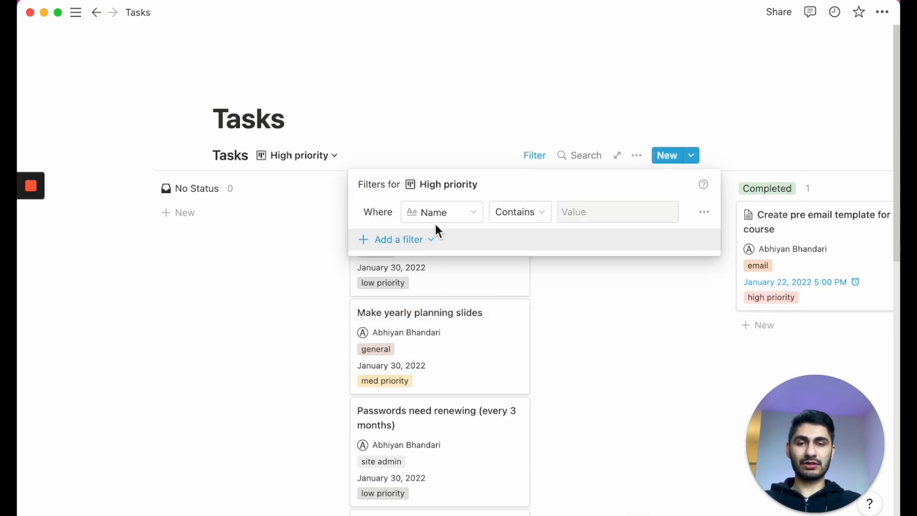
pyautogui.click(436, 212)
pyautogui.click(395, 366)
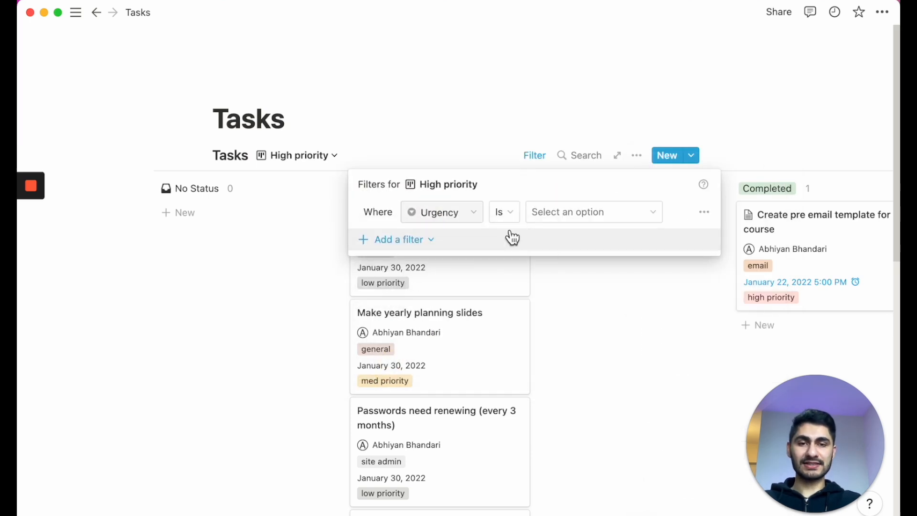
pyautogui.click(537, 210)
pyautogui.click(547, 289)
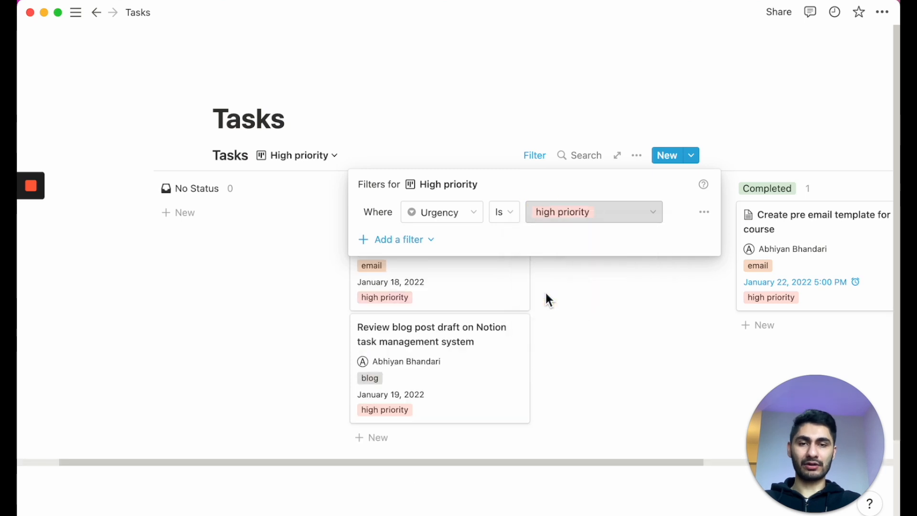
pyautogui.click(571, 287)
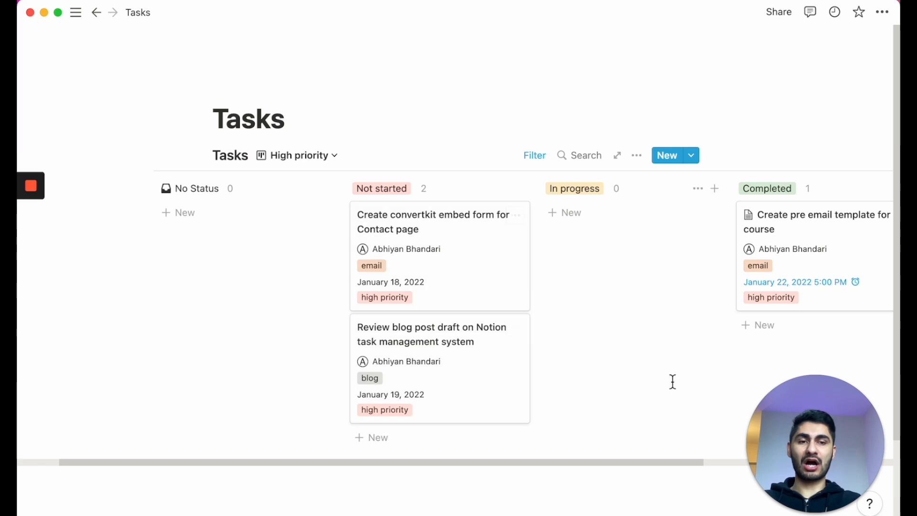
pyautogui.click(313, 189)
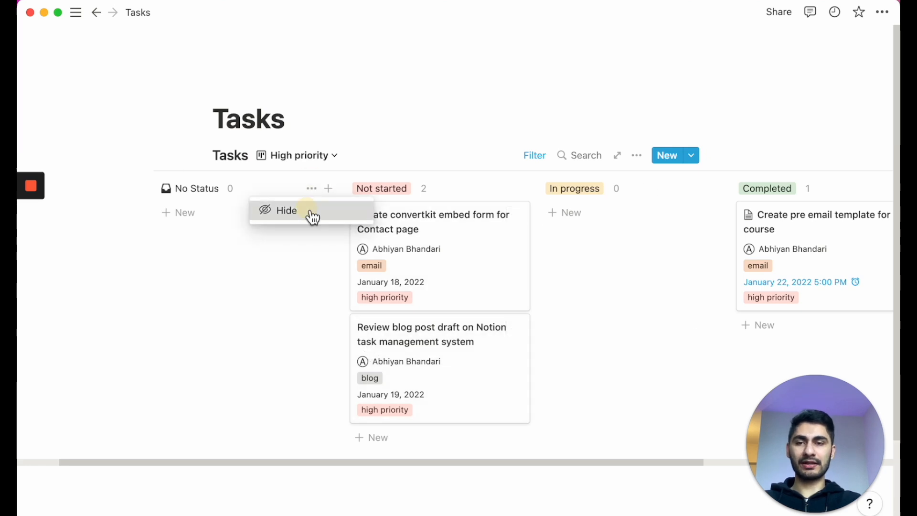
pyautogui.click(311, 214)
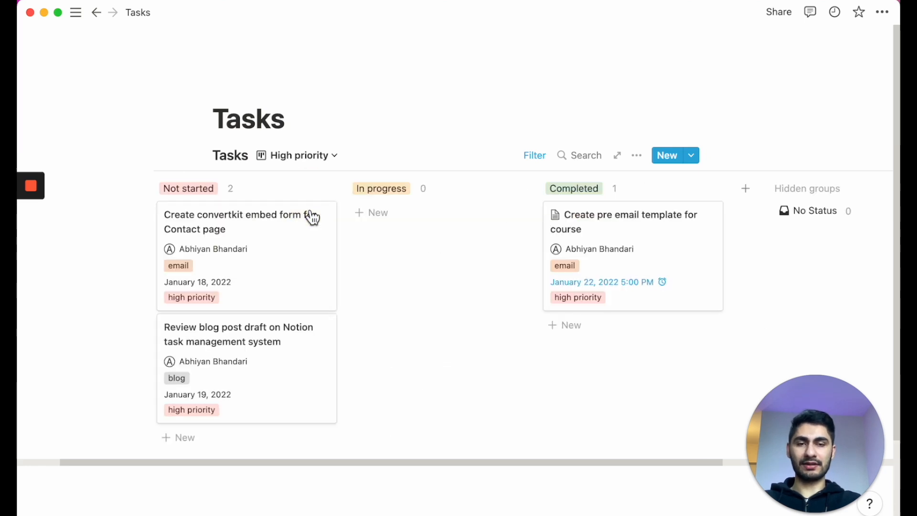
# Step: Rename the original Board view of the Tasks database as "All tasks"
pyautogui.click(331, 156)
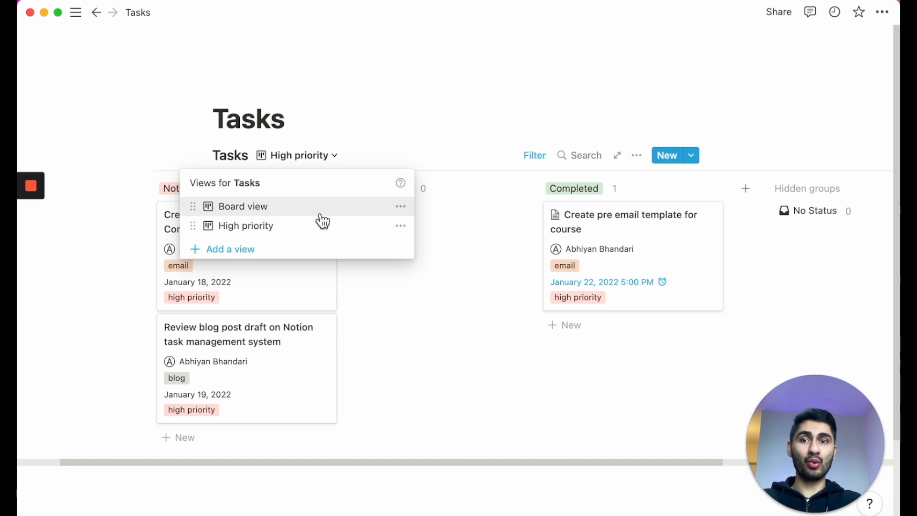
pyautogui.click(401, 207)
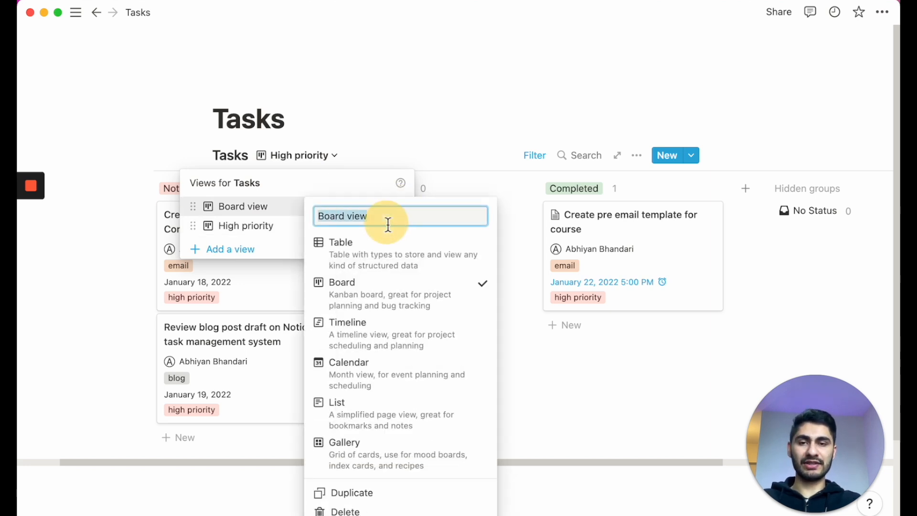
pyautogui.write('All tasks')
pyautogui.press('Return')
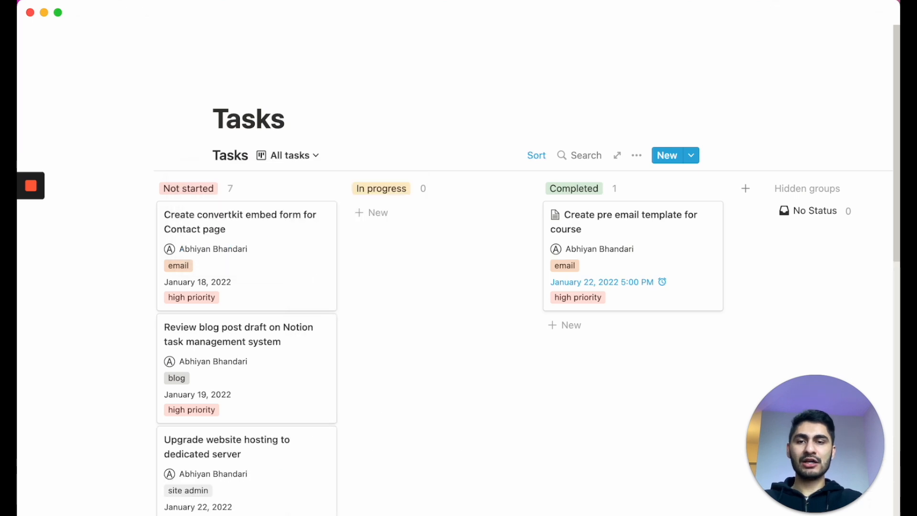
# Step: In the All tasks view, move the "Review blog post draft on Notion task management system" card from Not started to In progress
pyautogui.click(293, 158)
pyautogui.click(291, 206)
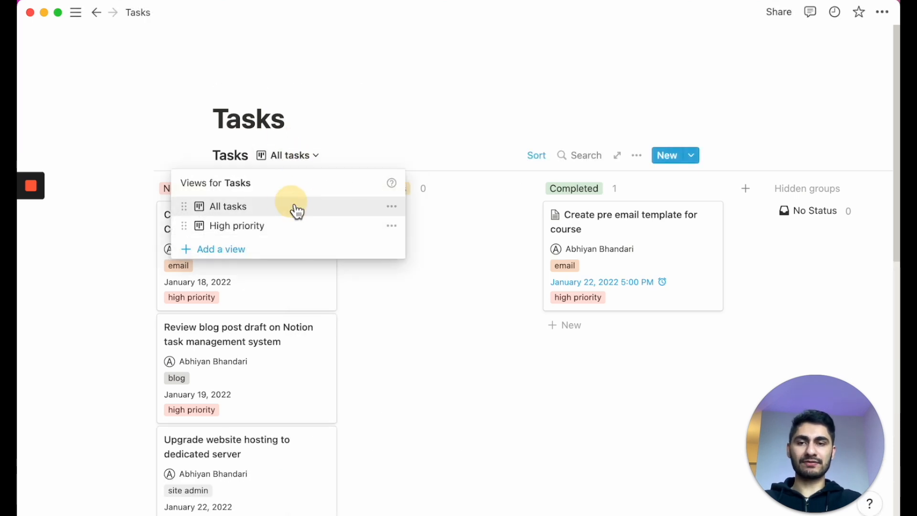
pyautogui.click(292, 206)
pyautogui.click(433, 270)
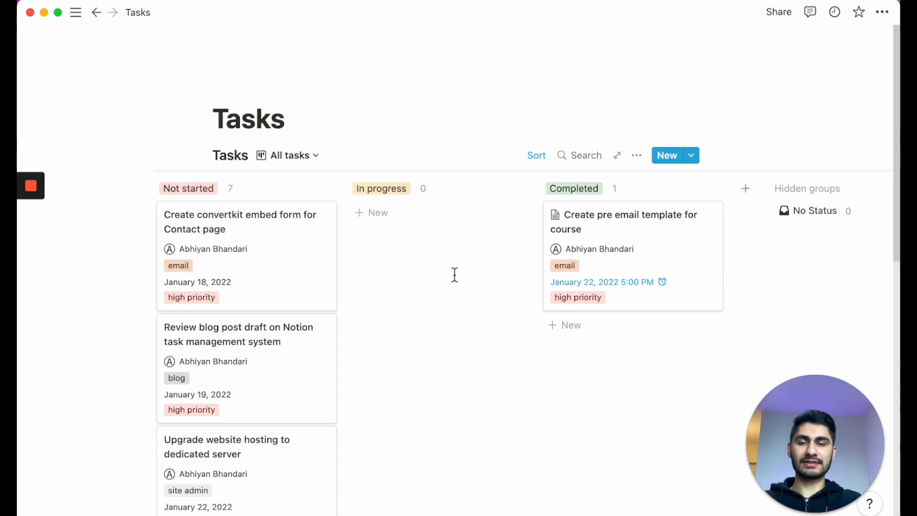
pyautogui.scroll(-7, 456, 277)
pyautogui.scroll(-4, 463, 286)
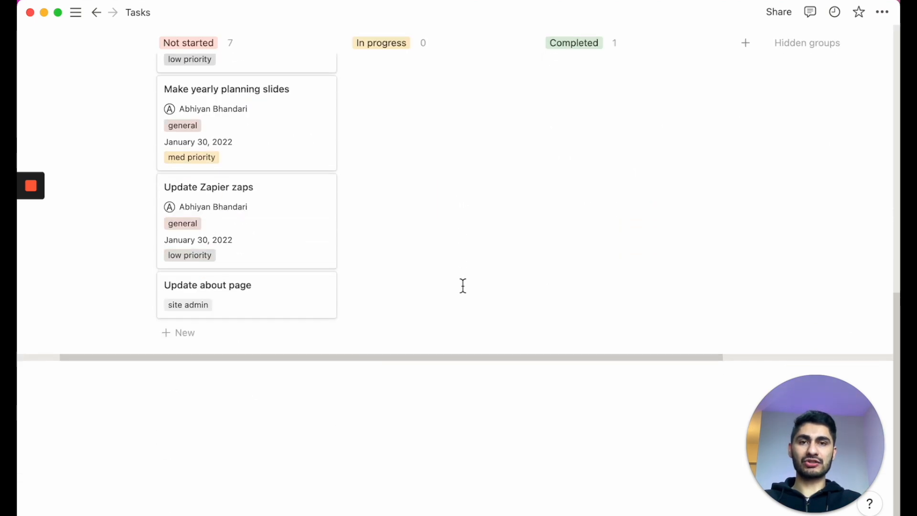
pyautogui.scroll(12, 463, 286)
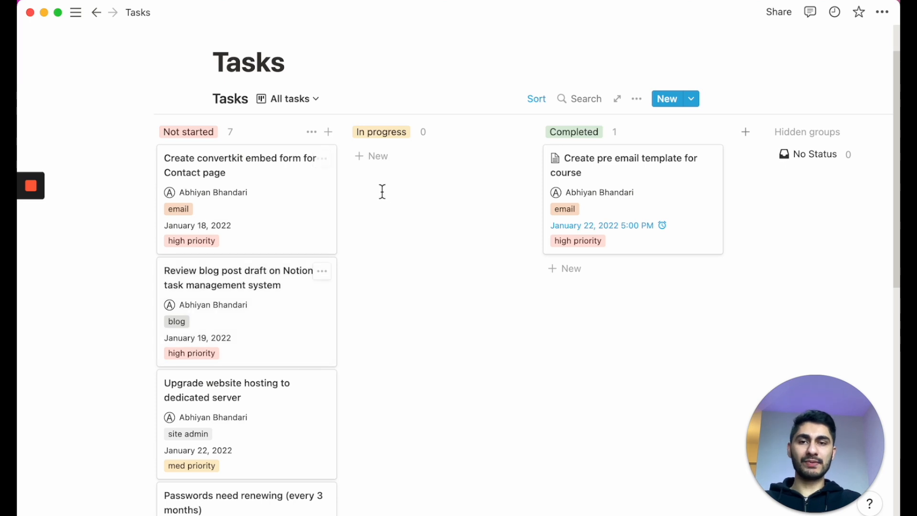
pyautogui.moveTo(301, 302); pyautogui.dragTo(446, 278)
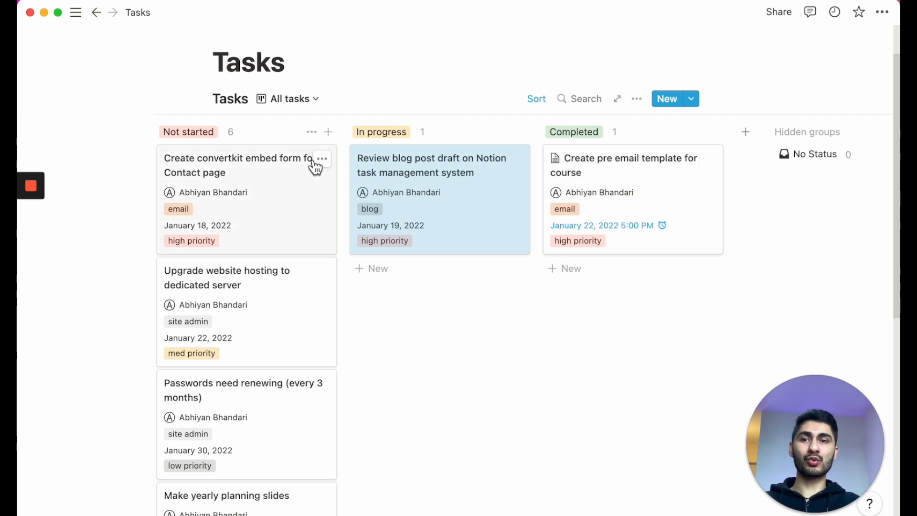
# Step: In the High priority view, add the to-dos "Creating convert kit landing page", "Create embed code" and "Embed the form onto the contact page" to the convertkit card
pyautogui.click(308, 107)
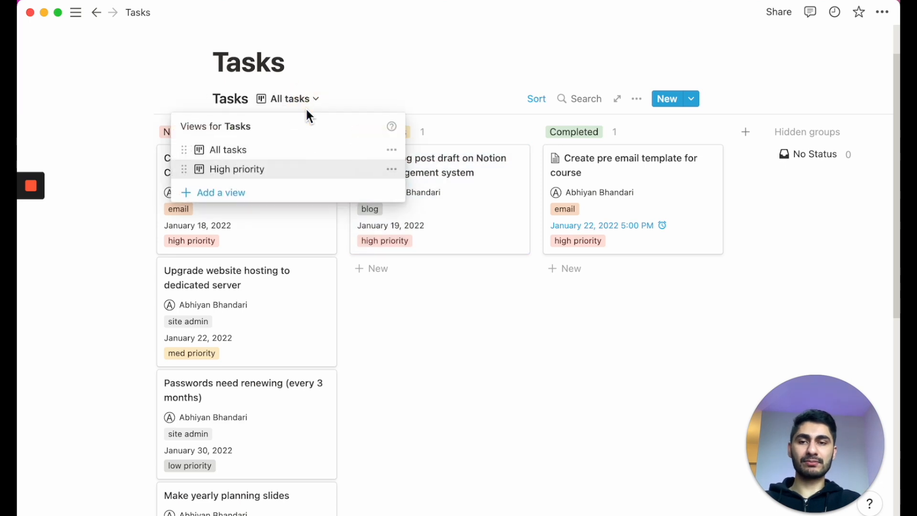
pyautogui.click(313, 171)
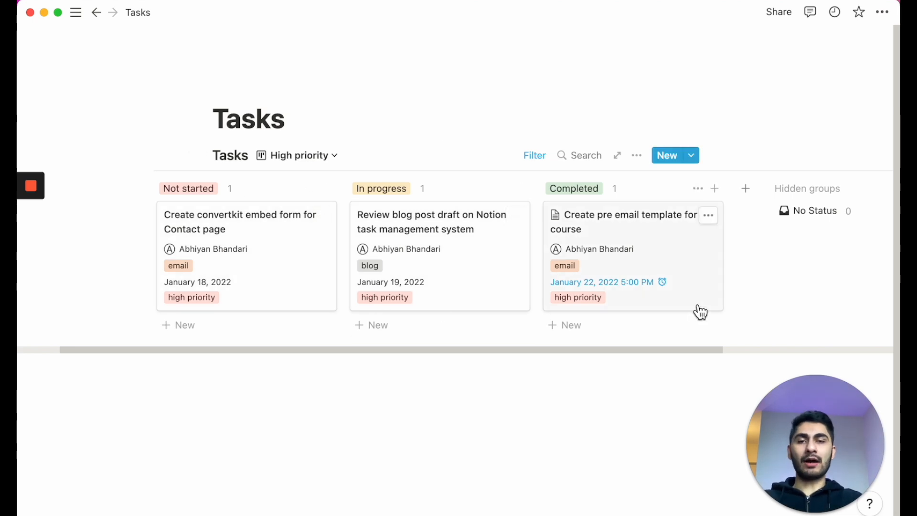
pyautogui.click(315, 261)
pyautogui.press('Return')
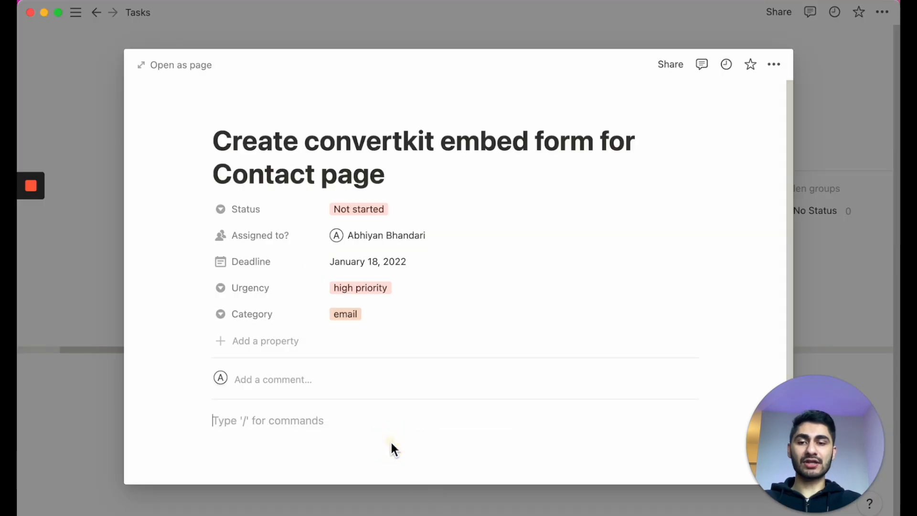
pyautogui.scroll(-2, 390, 449)
pyautogui.write('[]')
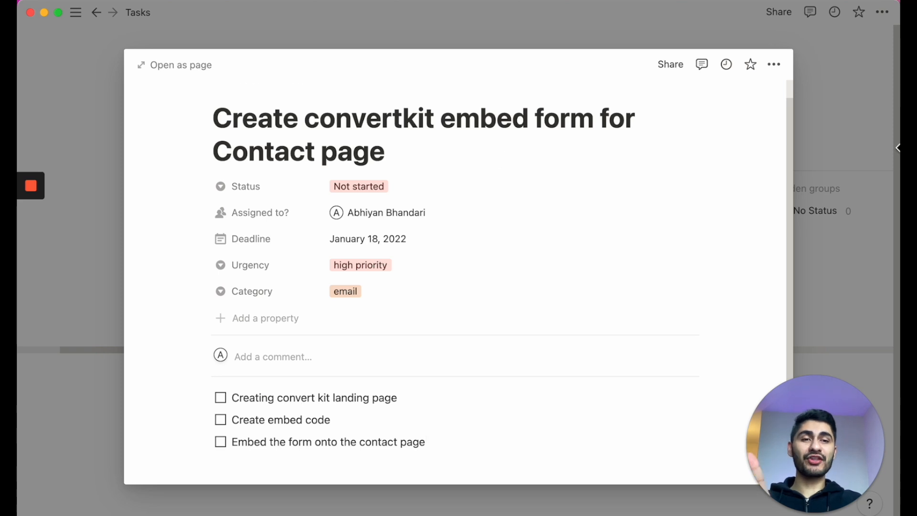
pyautogui.click(877, 179)
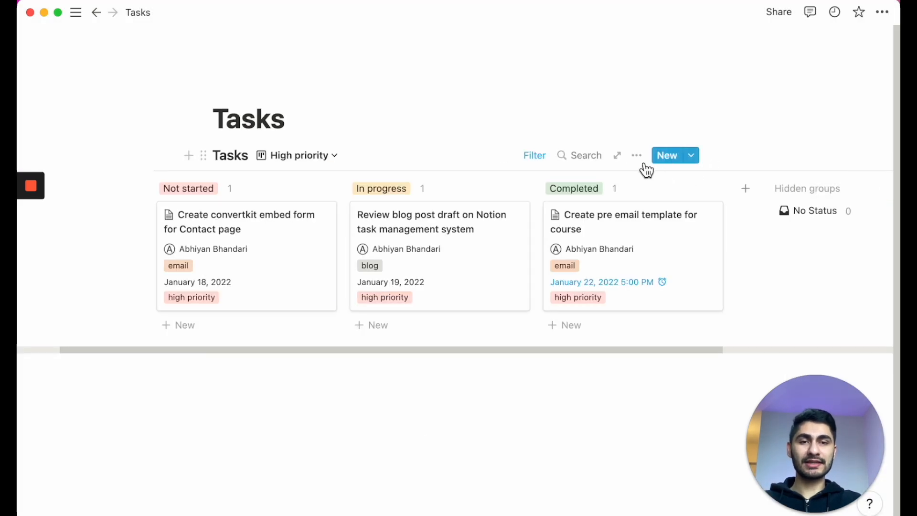
# Step: Set the card preview of the High priority view to Page content
pyautogui.click(644, 164)
pyautogui.click(677, 246)
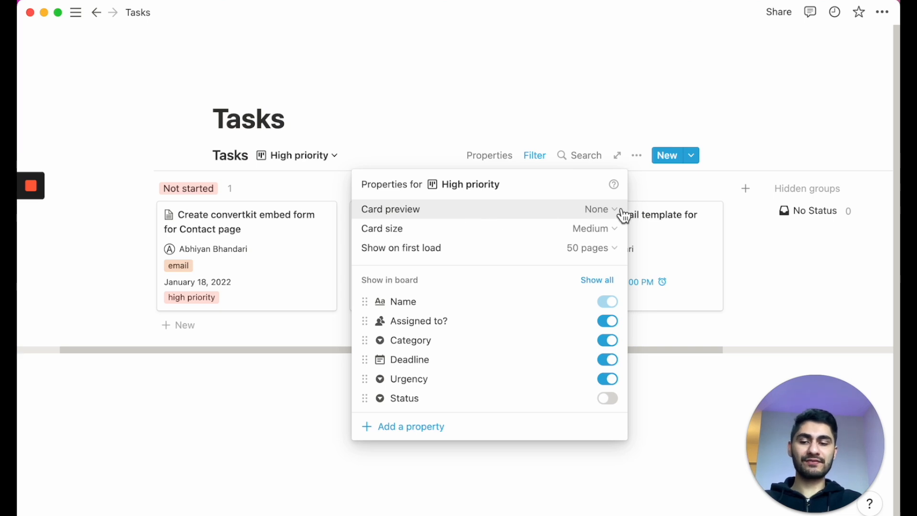
pyautogui.click(618, 211)
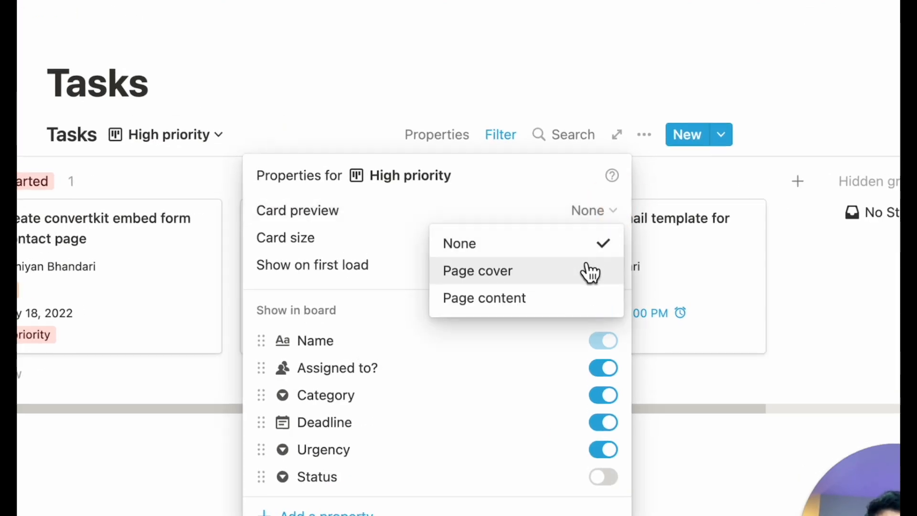
pyautogui.click(579, 298)
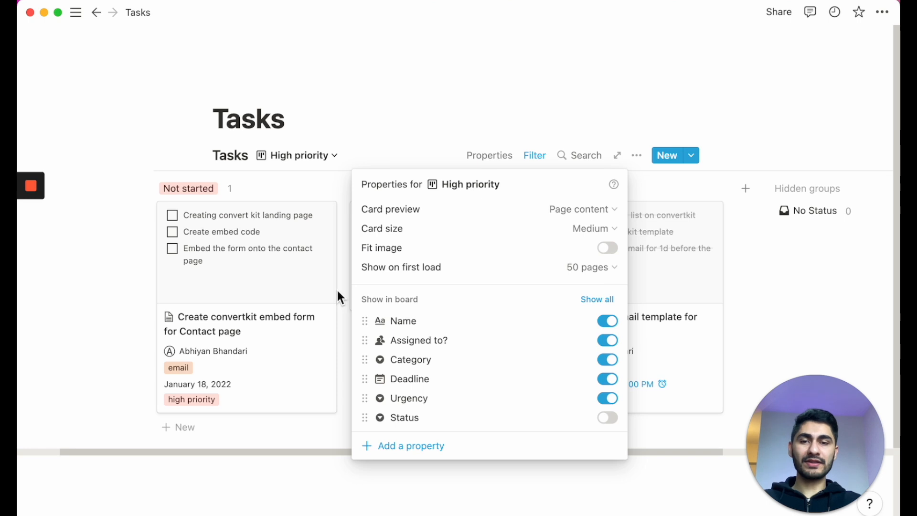
pyautogui.click(206, 287)
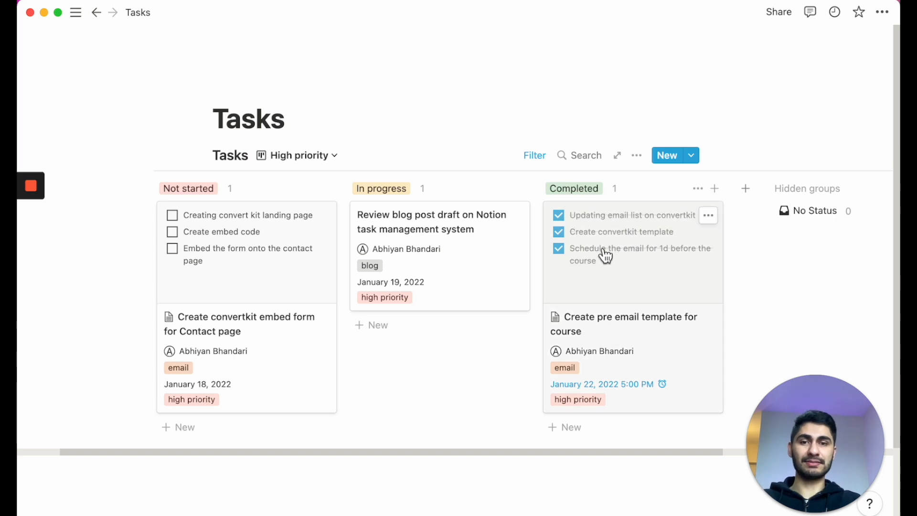
# Step: Add to-dos "Check spelling on blog post", "Check grammar", "Update SEO attributes" and "Update references" to the blog post review card, ticking the first
pyautogui.click(473, 276)
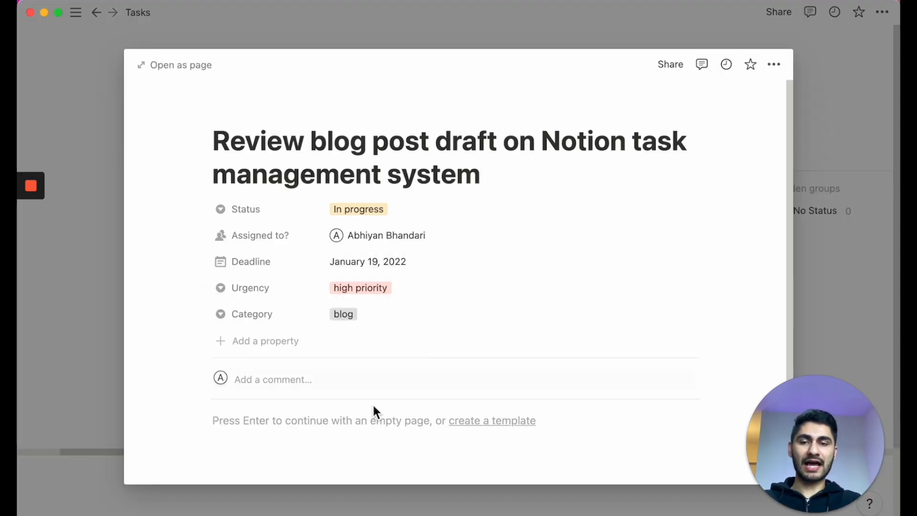
pyautogui.scroll(-3, 374, 411)
pyautogui.scroll(3, 373, 409)
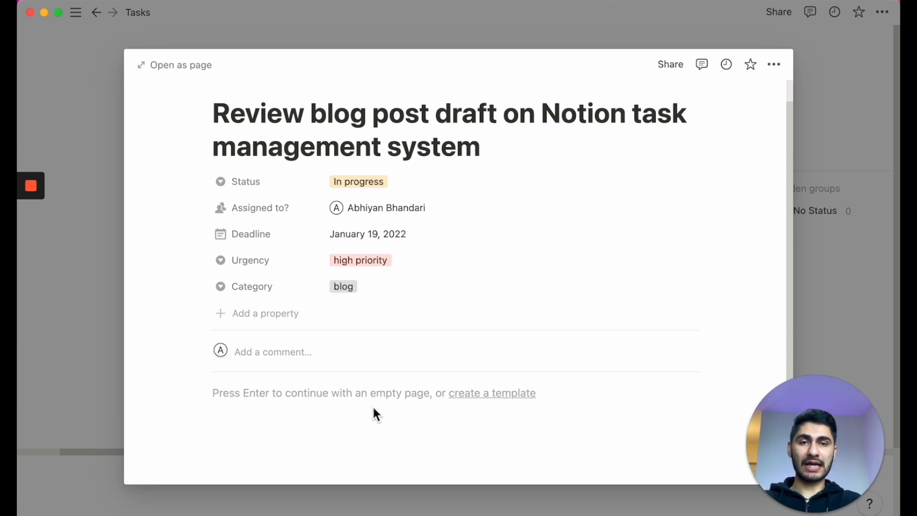
pyautogui.press('Return')
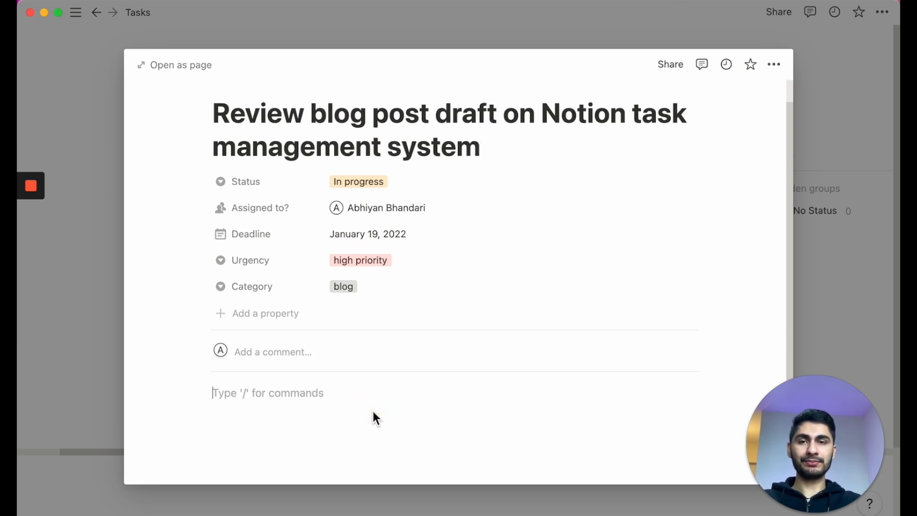
pyautogui.write('Check spelling on blog post Check grammar Update SEO attributes Update references')
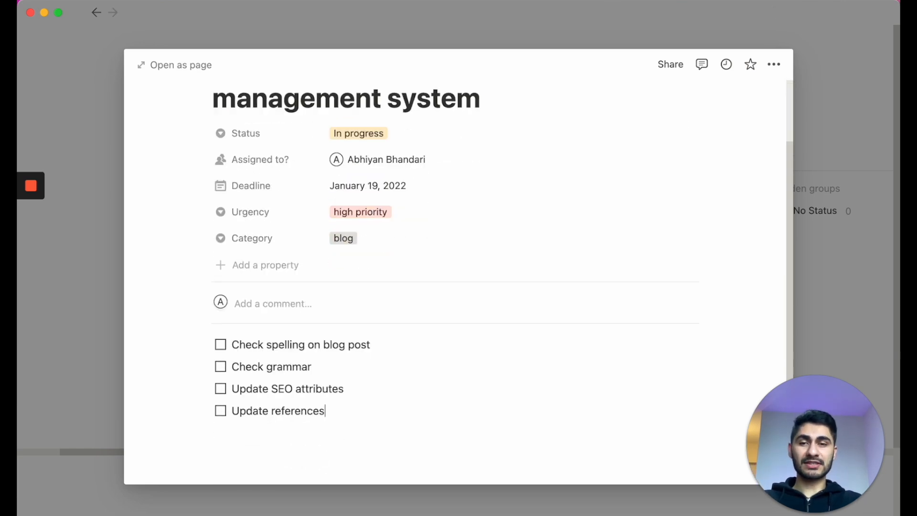
pyautogui.click(223, 347)
pyautogui.click(862, 211)
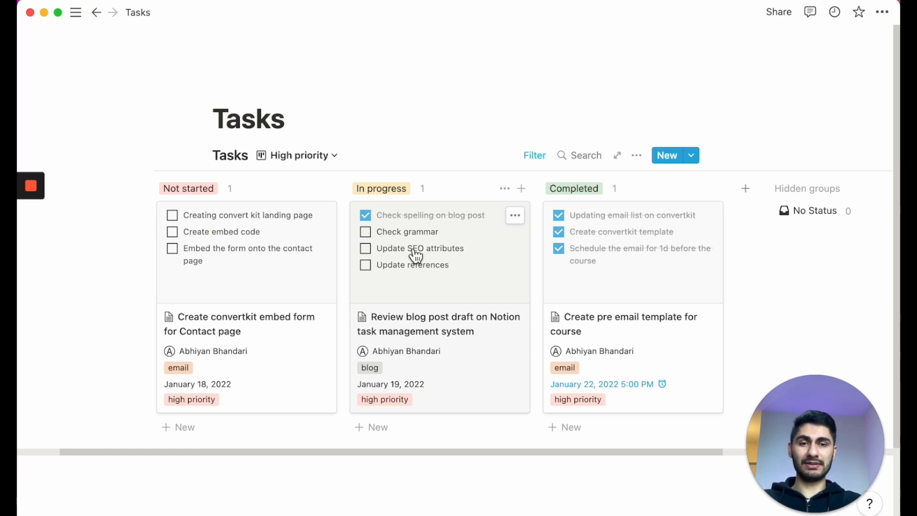
# Step: Set the card preview of the High priority view to None
pyautogui.scroll(-3, 415, 257)
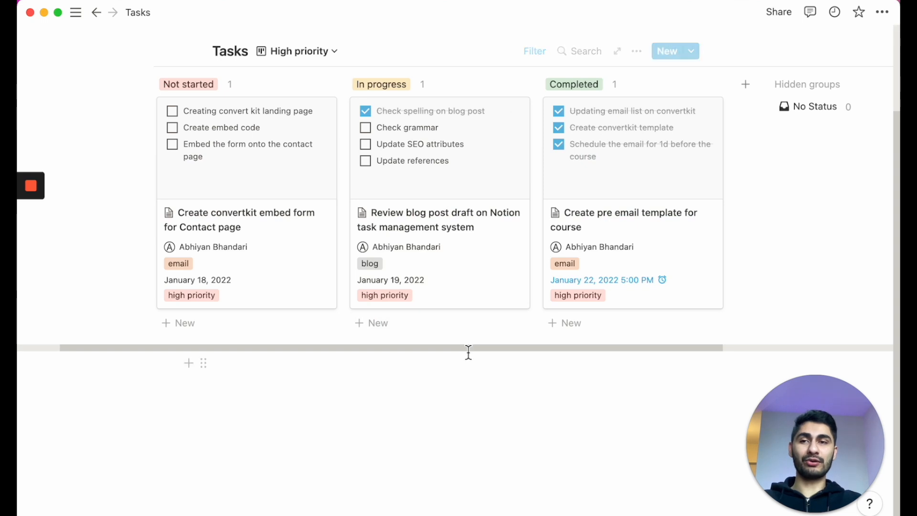
pyautogui.scroll(1, 471, 356)
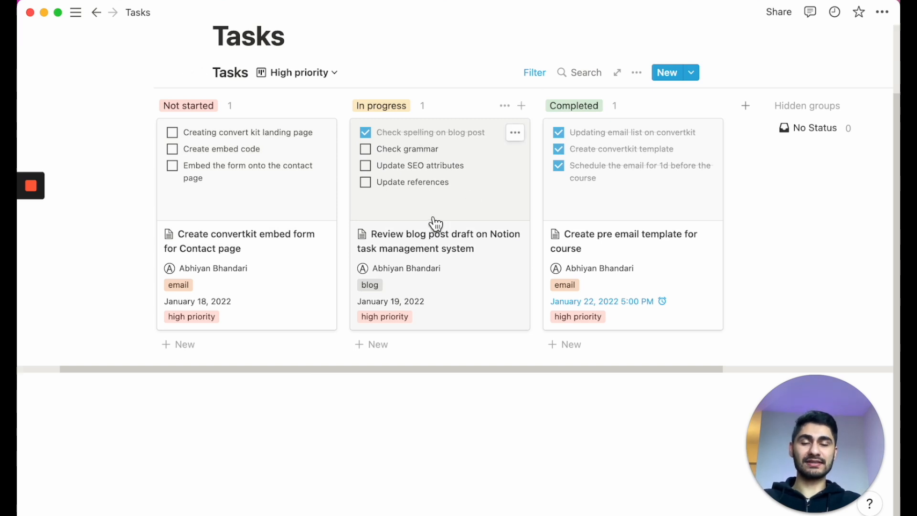
pyautogui.click(637, 72)
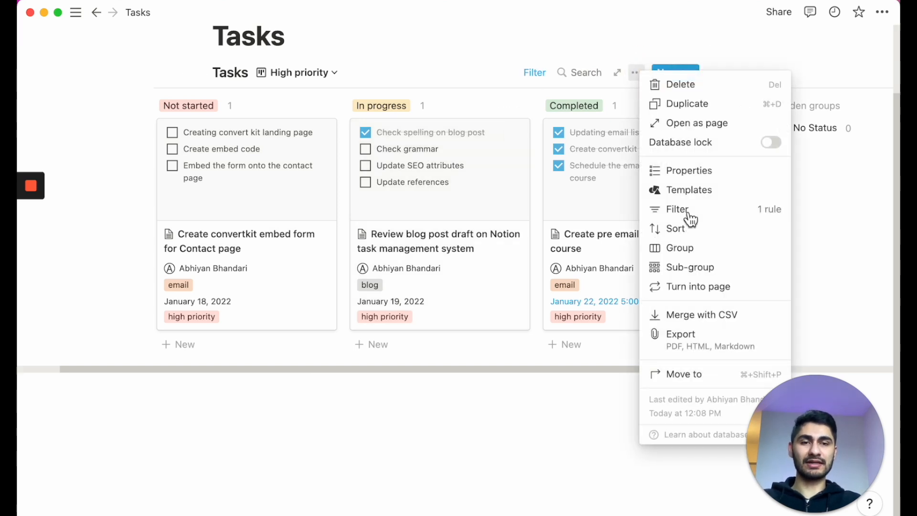
pyautogui.click(700, 177)
pyautogui.click(593, 126)
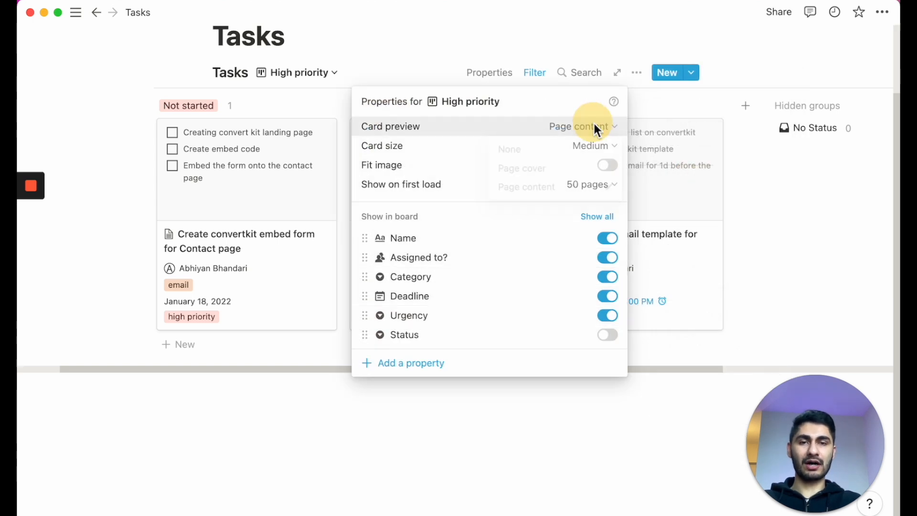
pyautogui.click(535, 148)
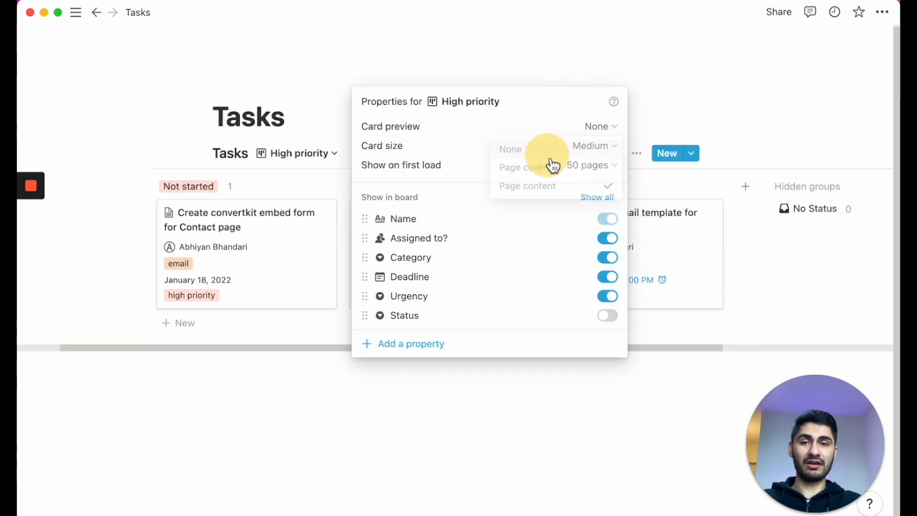
pyautogui.click(512, 459)
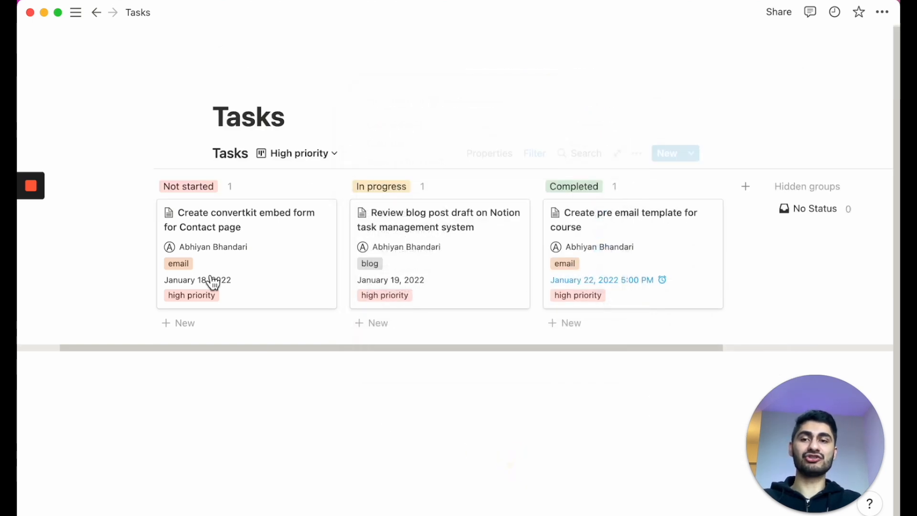
# Step: Open the blog post review card to check its to-do list, and close it again
pyautogui.click(468, 247)
pyautogui.scroll(-3, 350, 367)
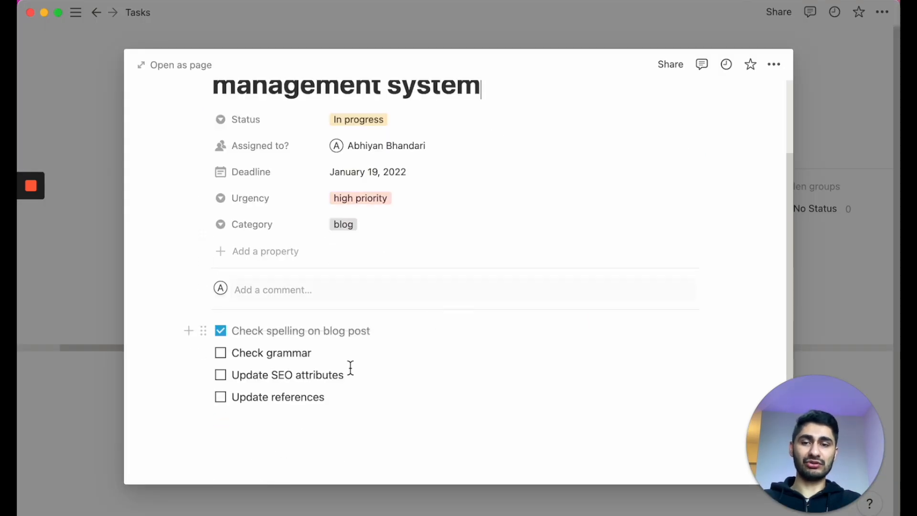
pyautogui.click(864, 249)
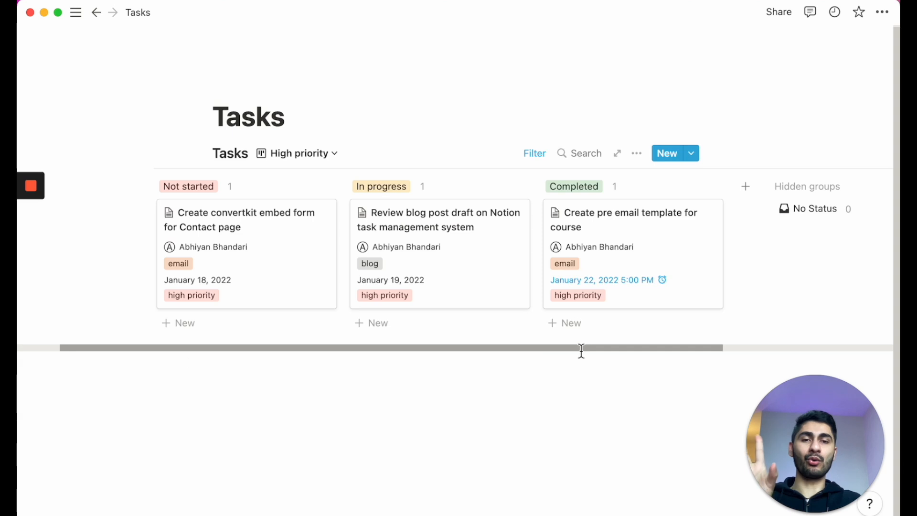
# Step: Add a new board view named "Email" to the Tasks database
pyautogui.click(321, 149)
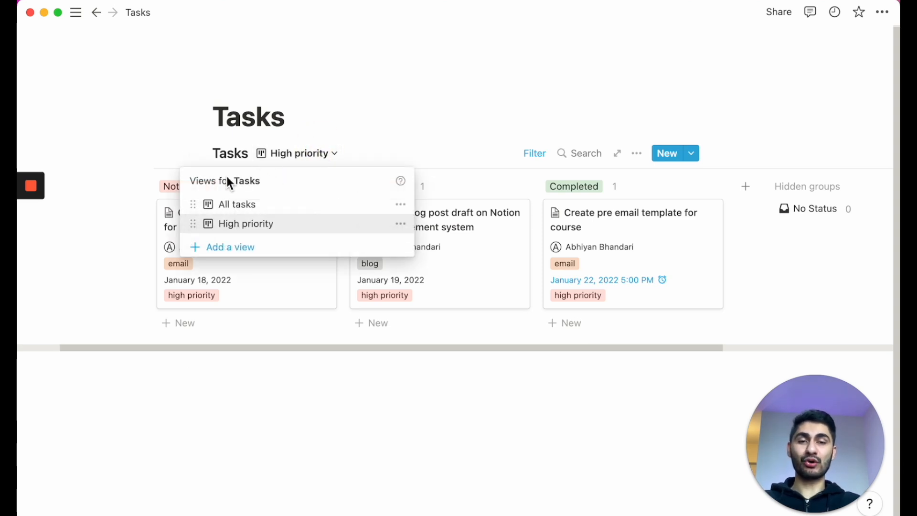
pyautogui.click(235, 247)
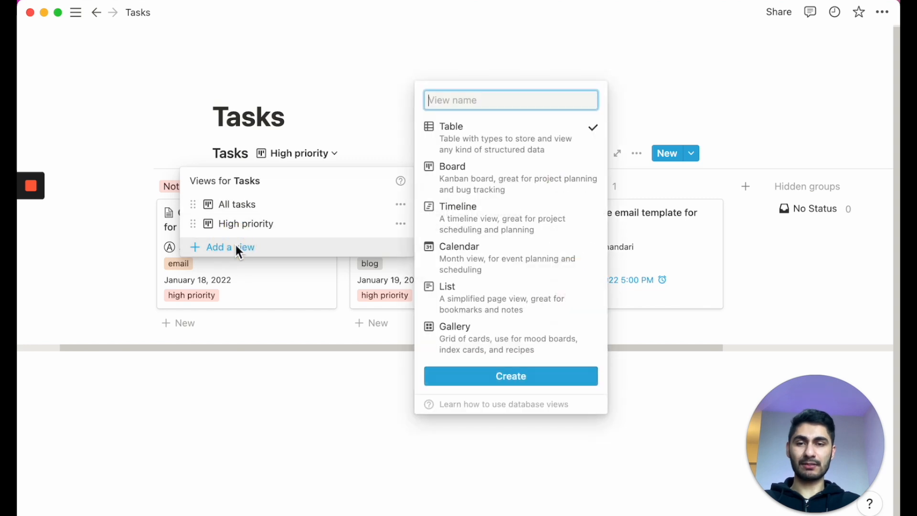
pyautogui.write('Email')
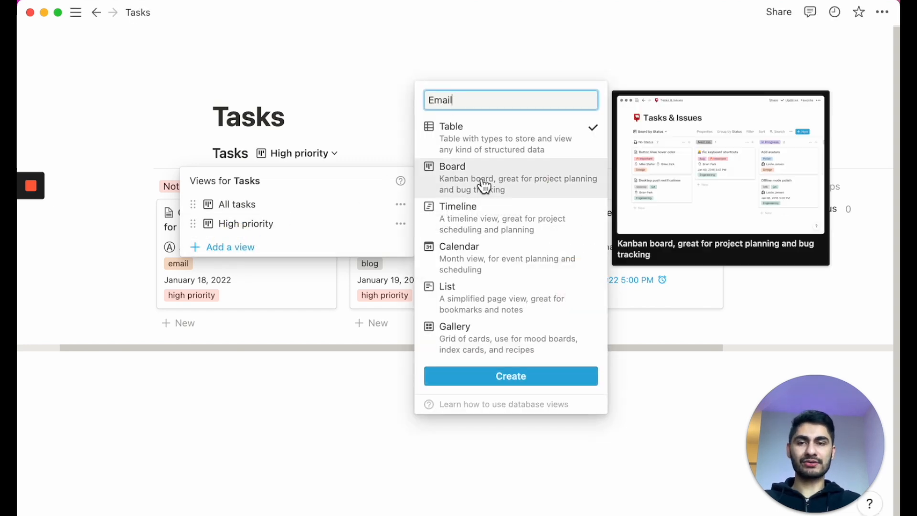
pyautogui.click(429, 186)
pyautogui.click(519, 380)
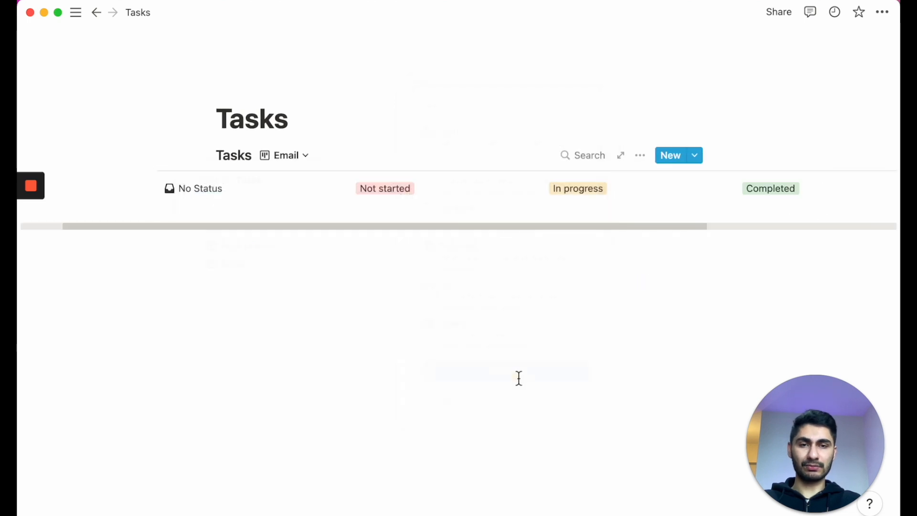
# Step: Filter the Email view to show only tasks whose Category is email
pyautogui.click(646, 161)
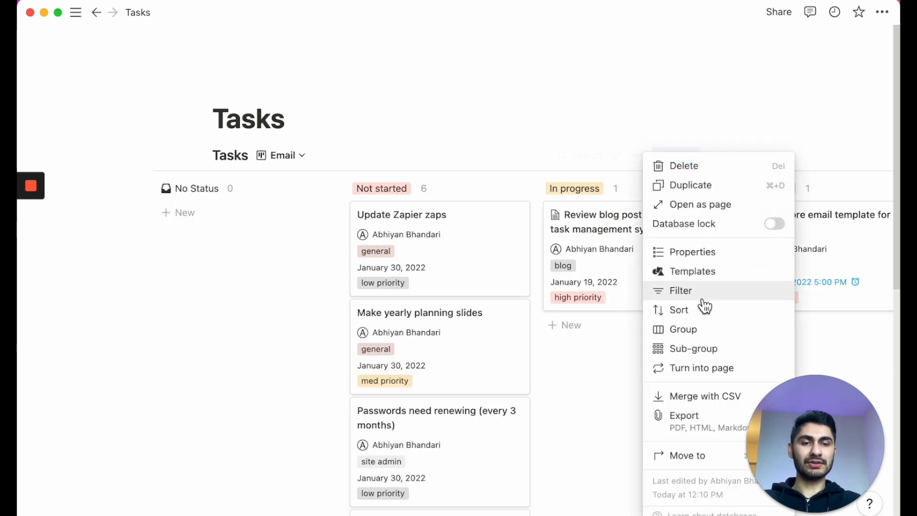
pyautogui.click(683, 290)
pyautogui.click(659, 287)
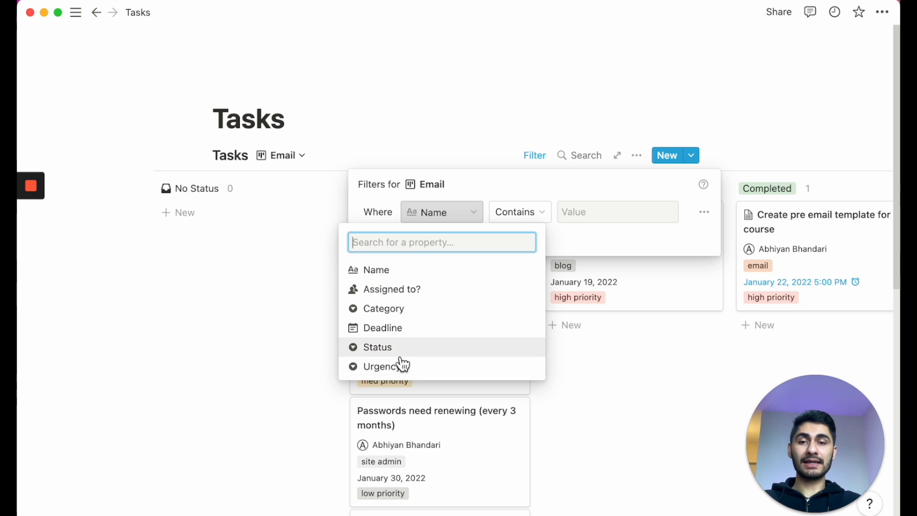
pyautogui.click(401, 313)
pyautogui.click(545, 218)
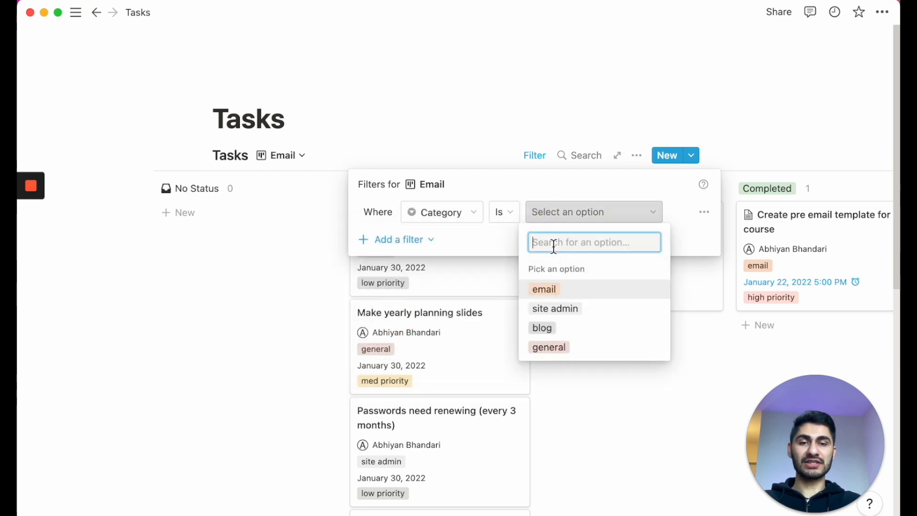
pyautogui.click(558, 289)
pyautogui.click(497, 150)
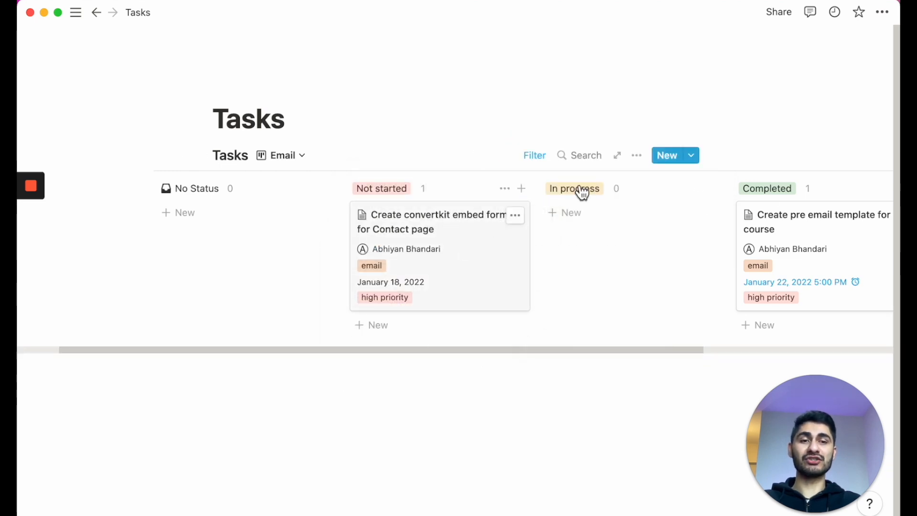
# Step: Switch the Tasks database to the All tasks view
pyautogui.click(281, 156)
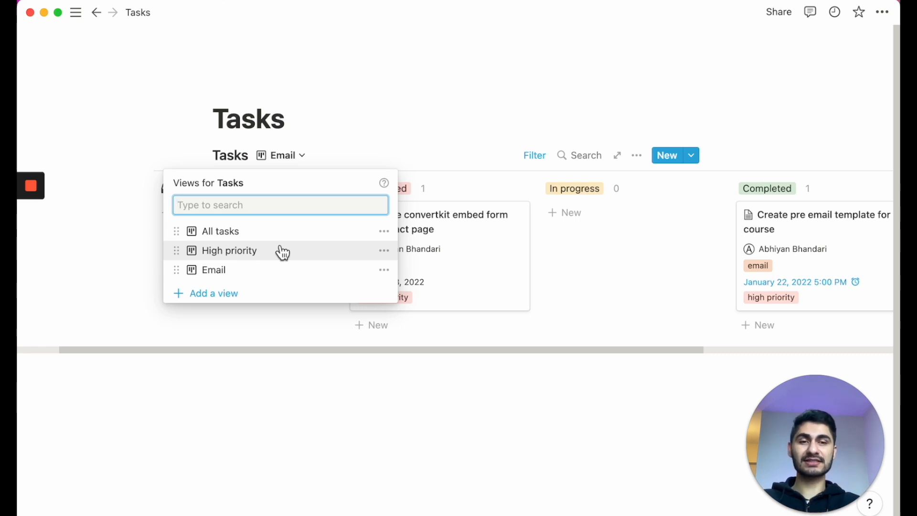
pyautogui.click(268, 234)
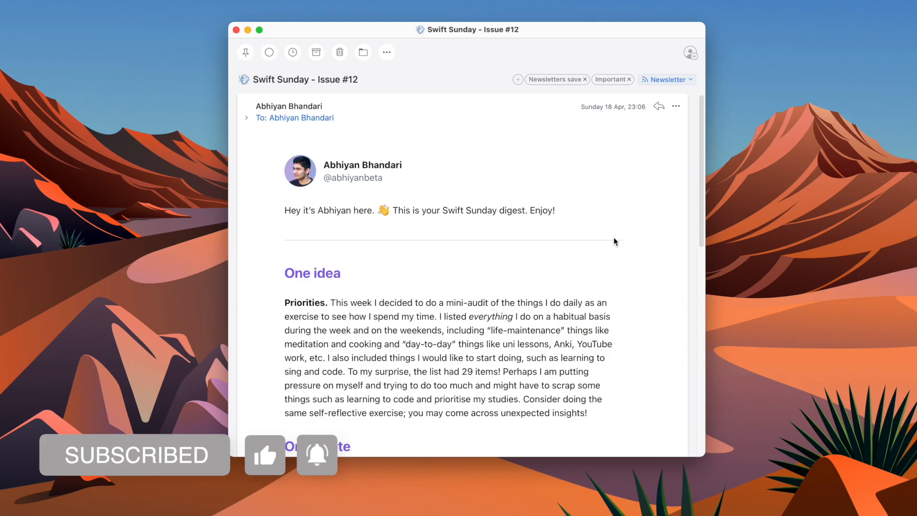
# Step: Read through the "Swift Sunday - Issue #12" newsletter from its idea section to its video section
pyautogui.scroll(-5, 627, 235)
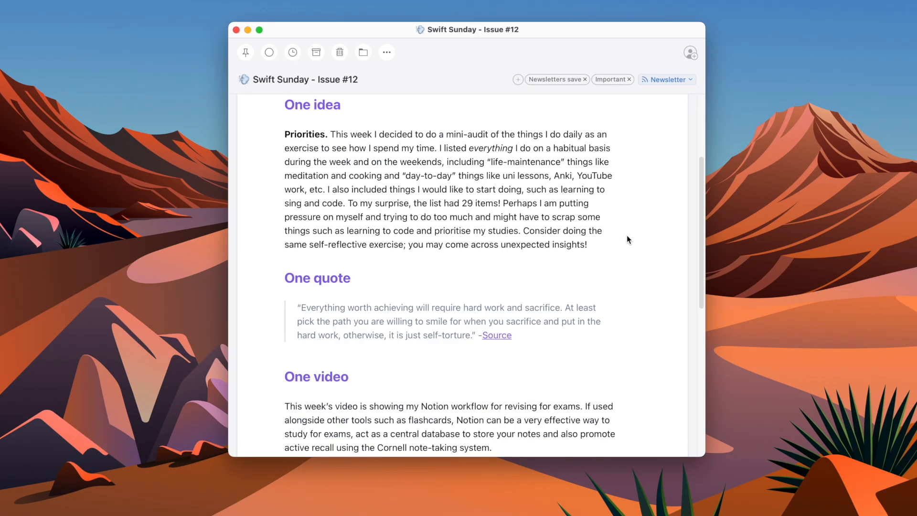
pyautogui.scroll(-4, 627, 235)
pyautogui.scroll(-3, 627, 236)
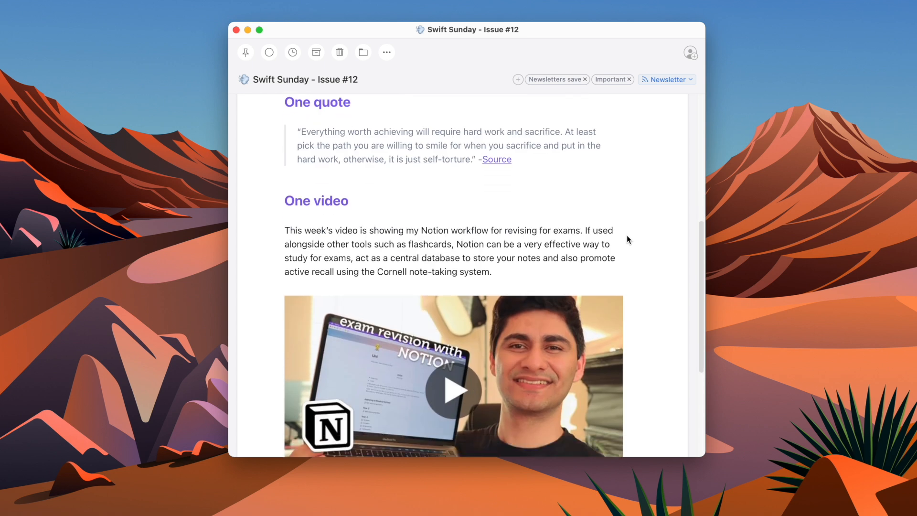